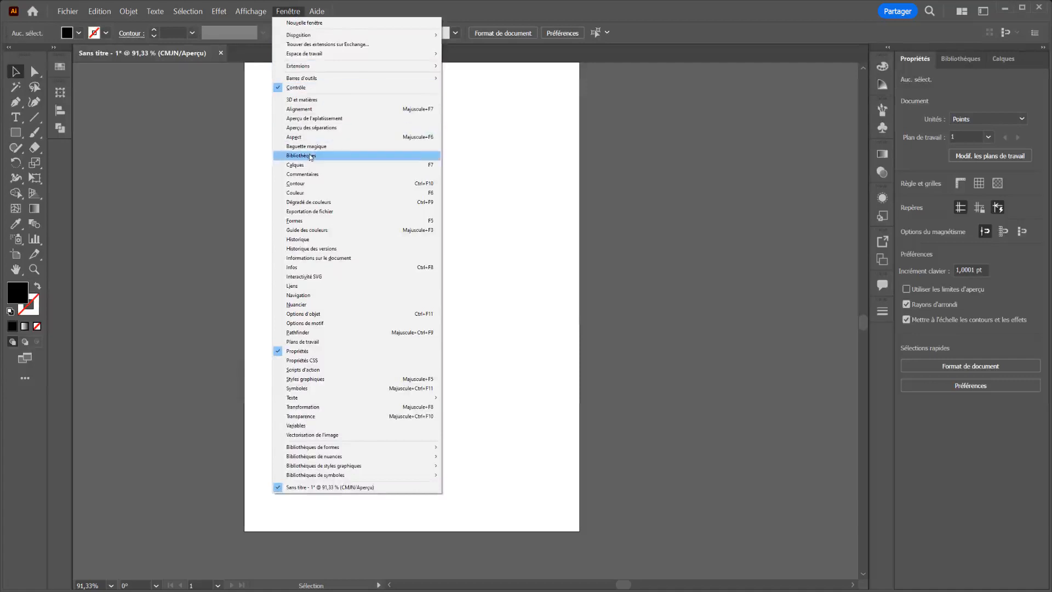
Undock the Bibliothèques panel over the artboard, browse the list of all libraries and reopen the "ma charte" library
left_click_drag(879, 60, 357, 38)
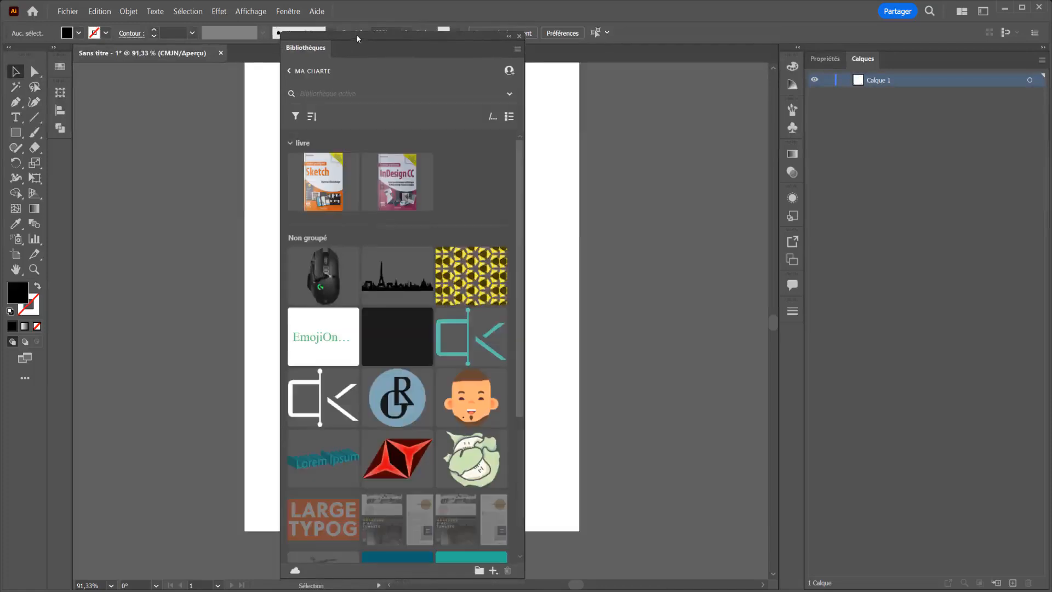
left_click(291, 71)
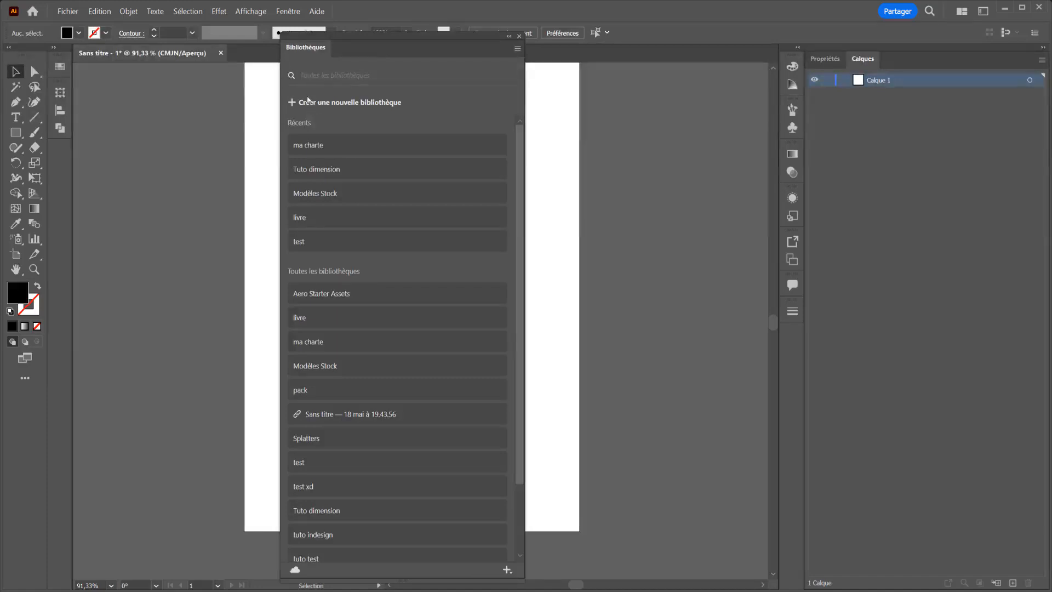
scroll(329, 160, "down", 3)
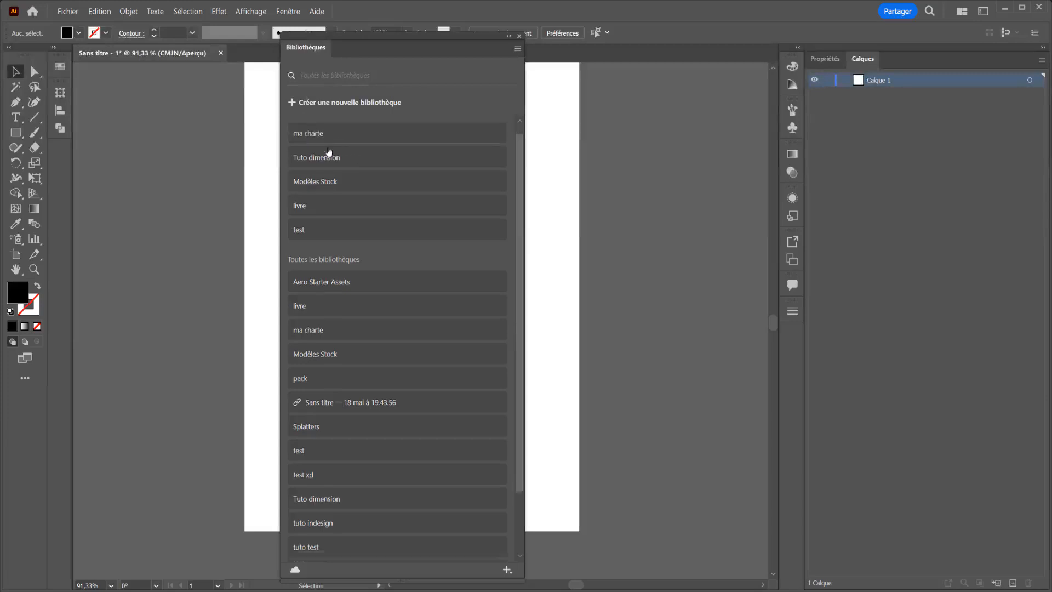
scroll(329, 241, "up", 3)
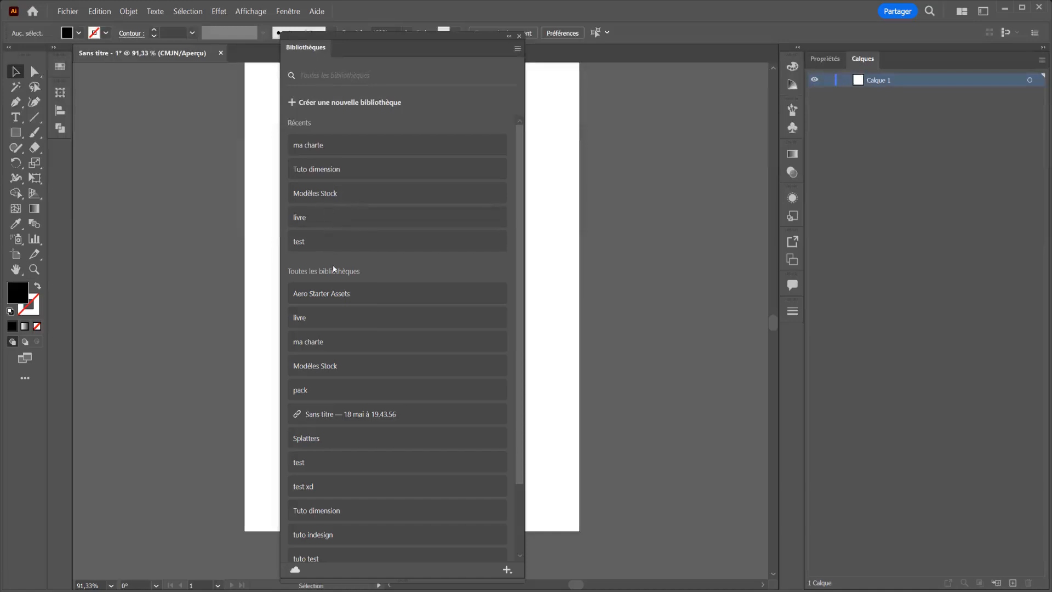
scroll(347, 425, "down", 3)
scroll(347, 425, "up", 3)
left_click(321, 146)
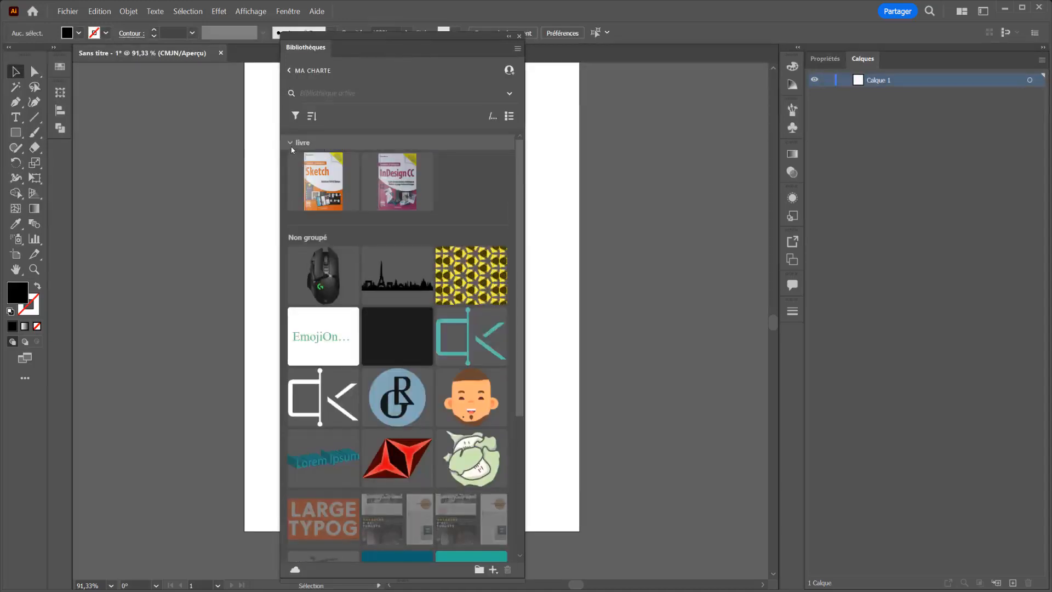
Collapse and re-expand the "livre" group, and move the floating Bibliothèques panel clear of the artboard
left_click(291, 148)
left_click(288, 143)
left_click(288, 144)
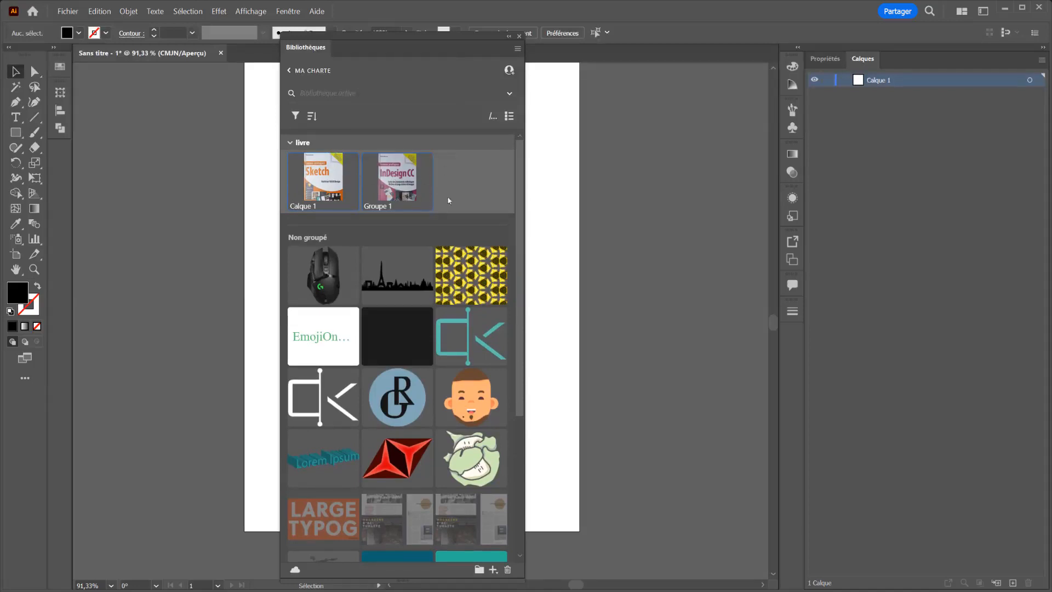
left_click_drag(403, 47, 712, 39)
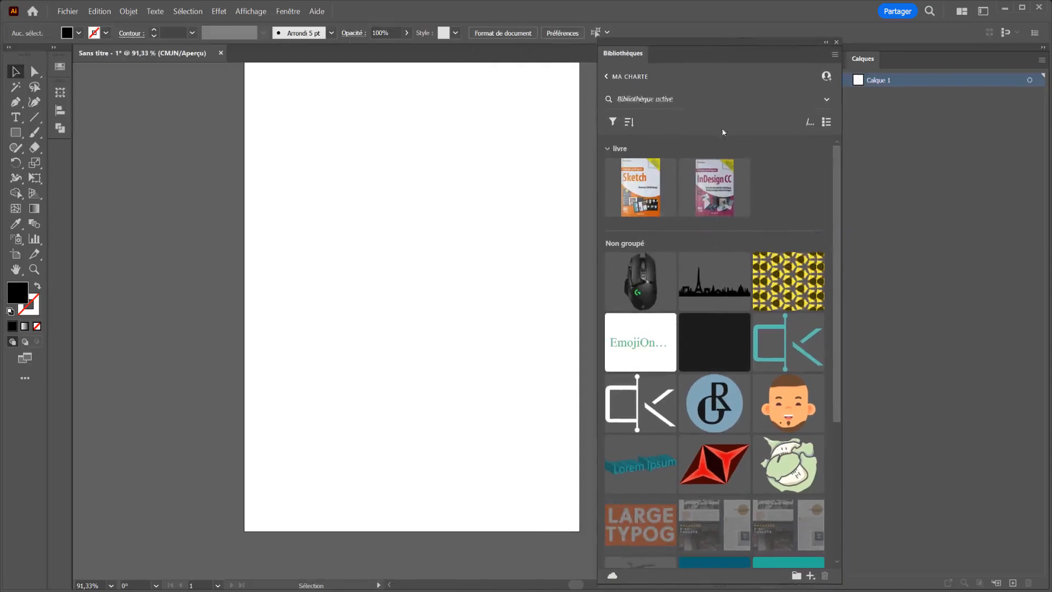
Place the InDesign CC book cover from the "livre" group on the artboard, and delete it again
left_click_drag(718, 182, 387, 218)
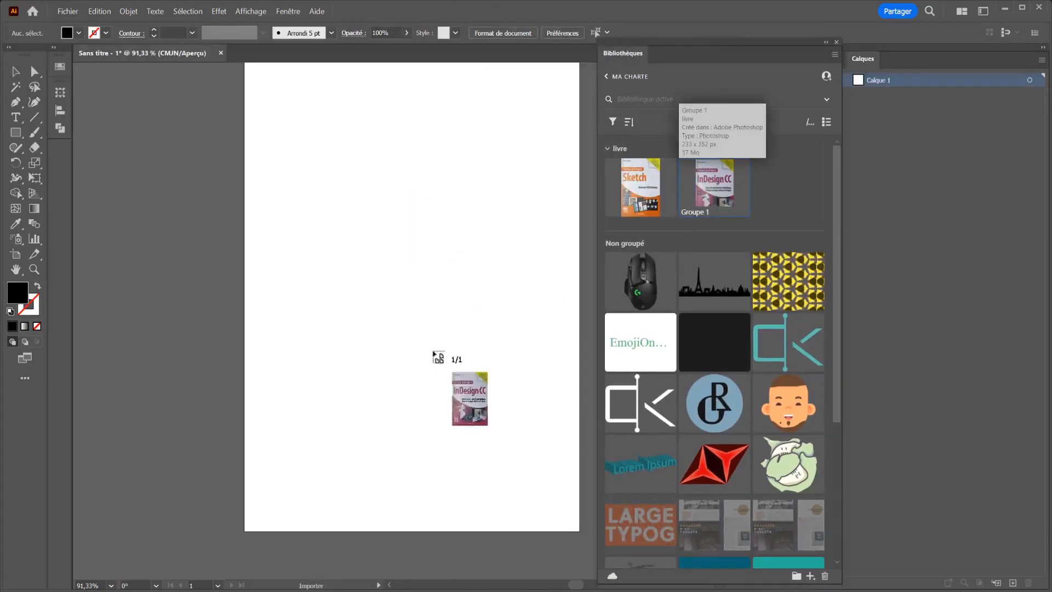
left_click(308, 117)
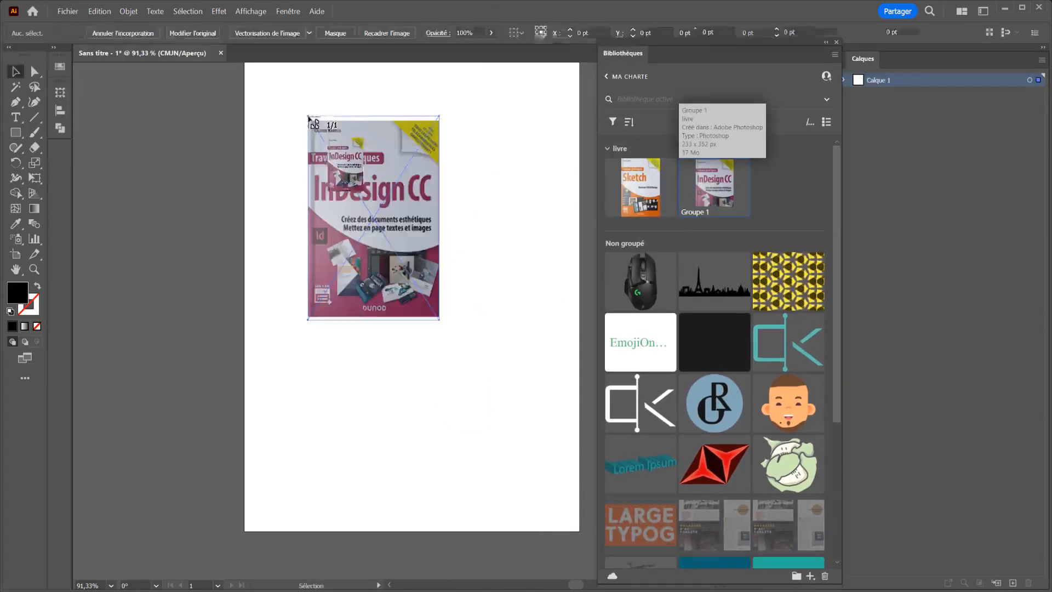
left_click(406, 344)
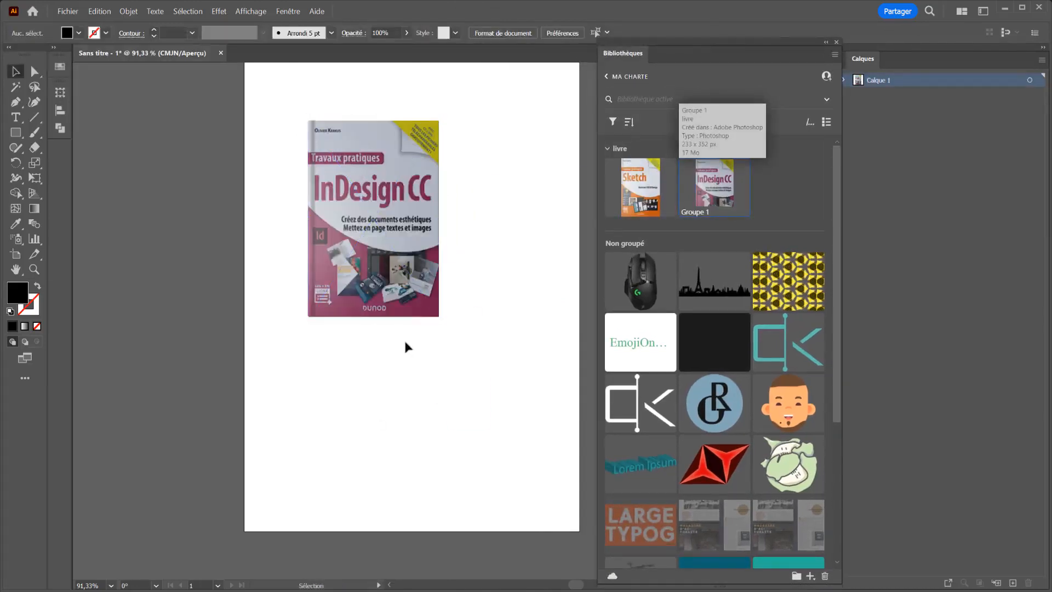
left_click(392, 277)
key("Delete")
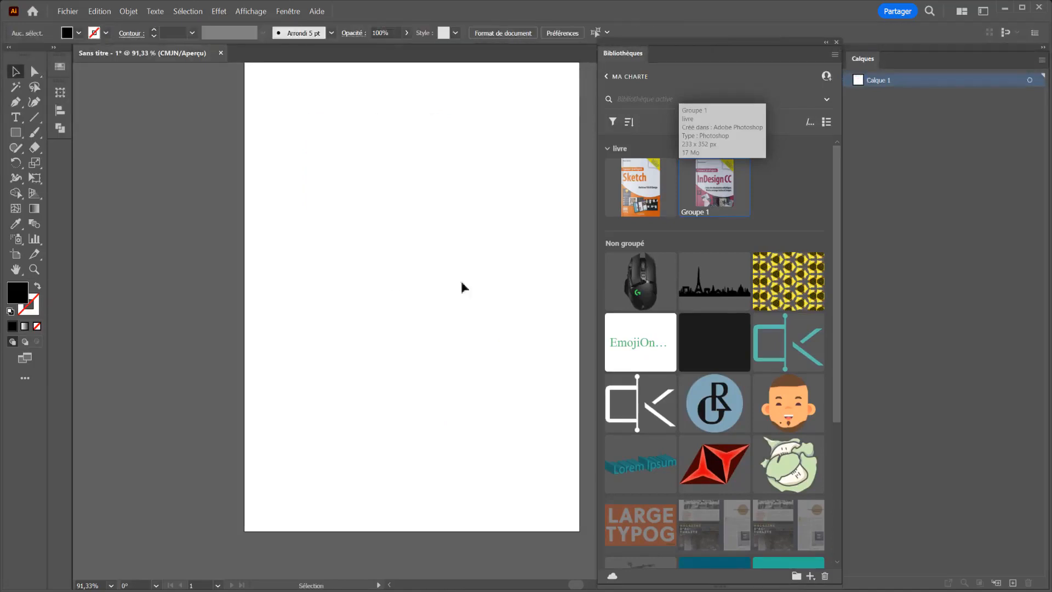
Place the "Illustration 4" face as a linked element, reposition it on the artboard and delete it
left_click_drag(788, 402, 372, 188)
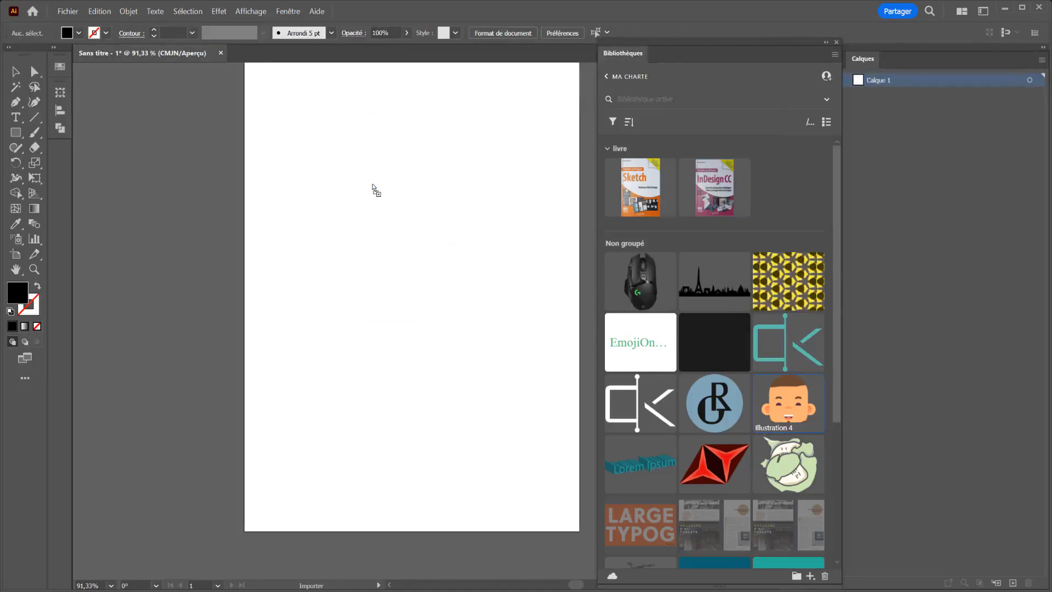
left_click(289, 95)
left_click_drag(339, 156, 405, 233)
key("Delete")
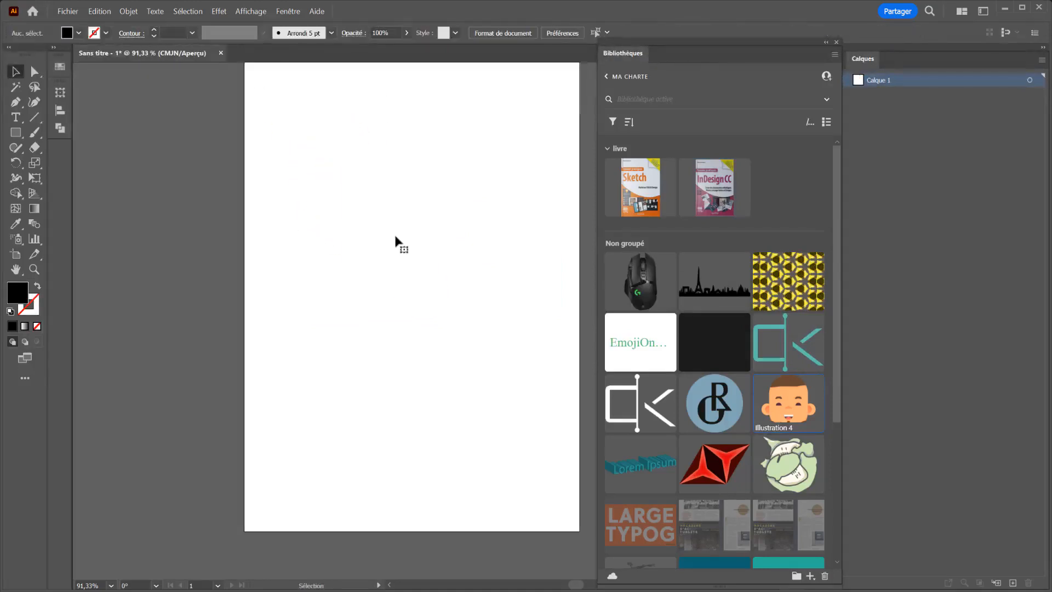
Import "Illustration 4" as an unlinked copy, place it in the upper middle of the artboard and deselect it
right_click(781, 405)
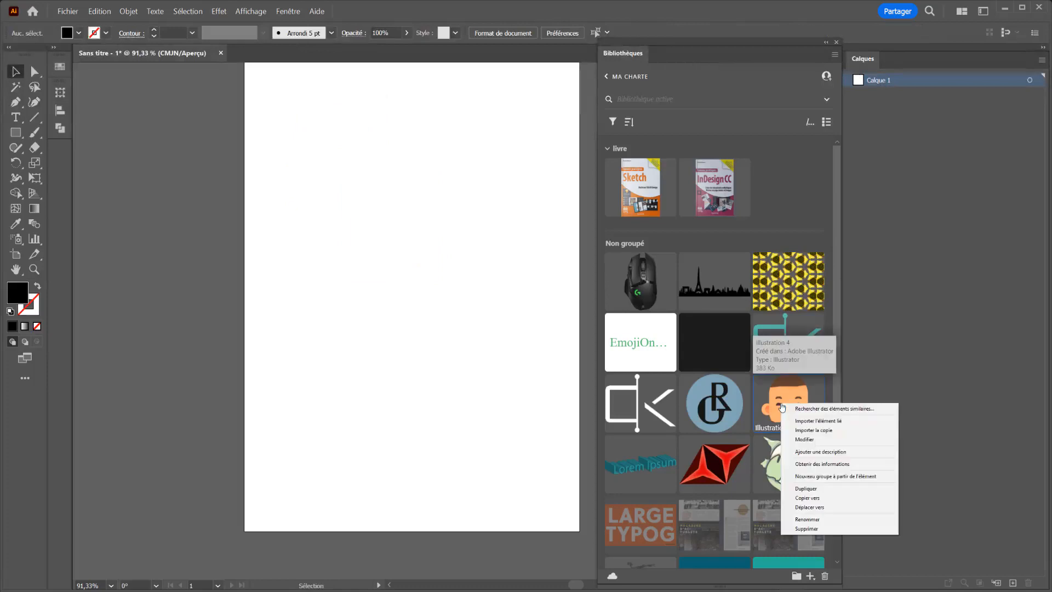
left_click(811, 430)
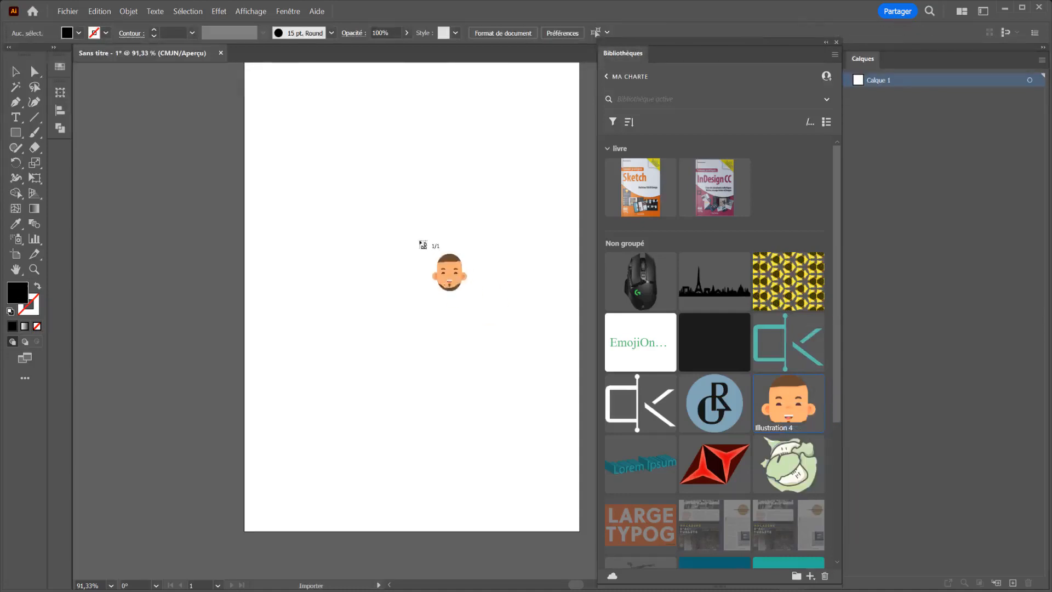
left_click(352, 189)
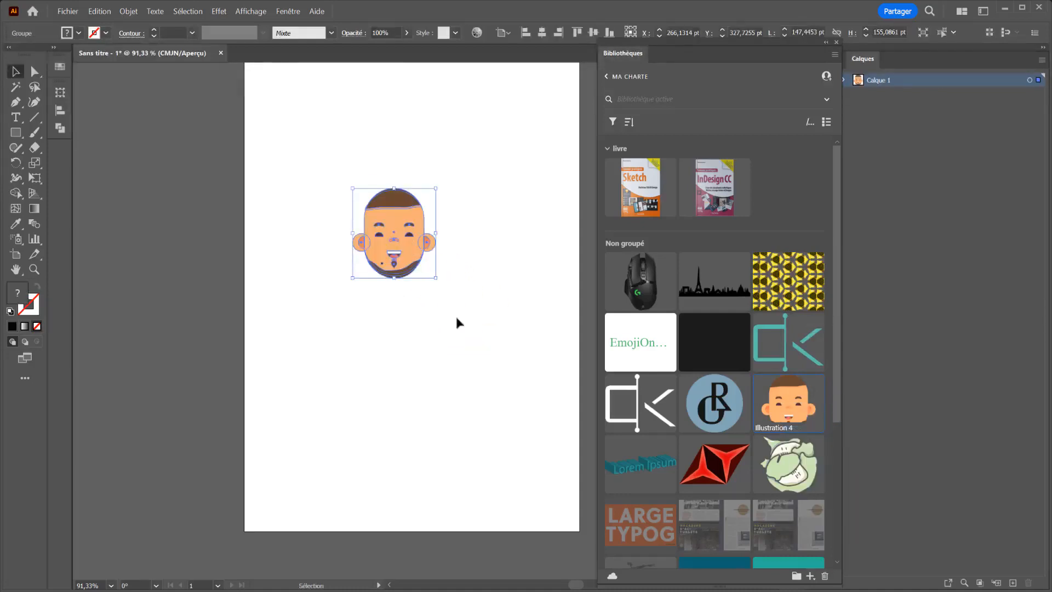
left_click(456, 320)
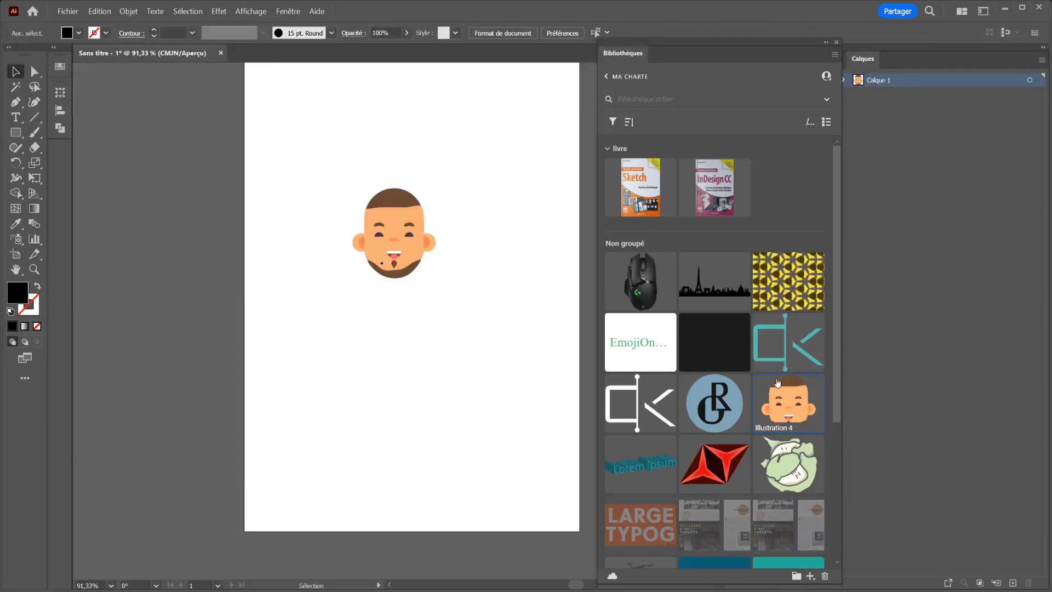
Review the actions offered for "Illustration 4" and look through the remaining elements of the "ma charte" library
right_click(786, 392)
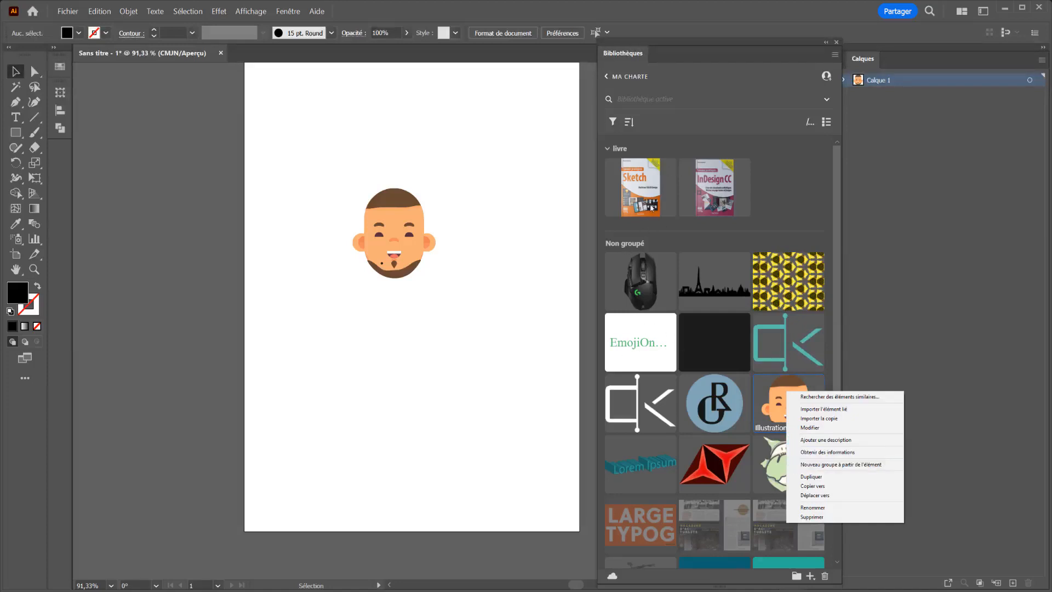
left_click(647, 464)
scroll(650, 466, "down", 5)
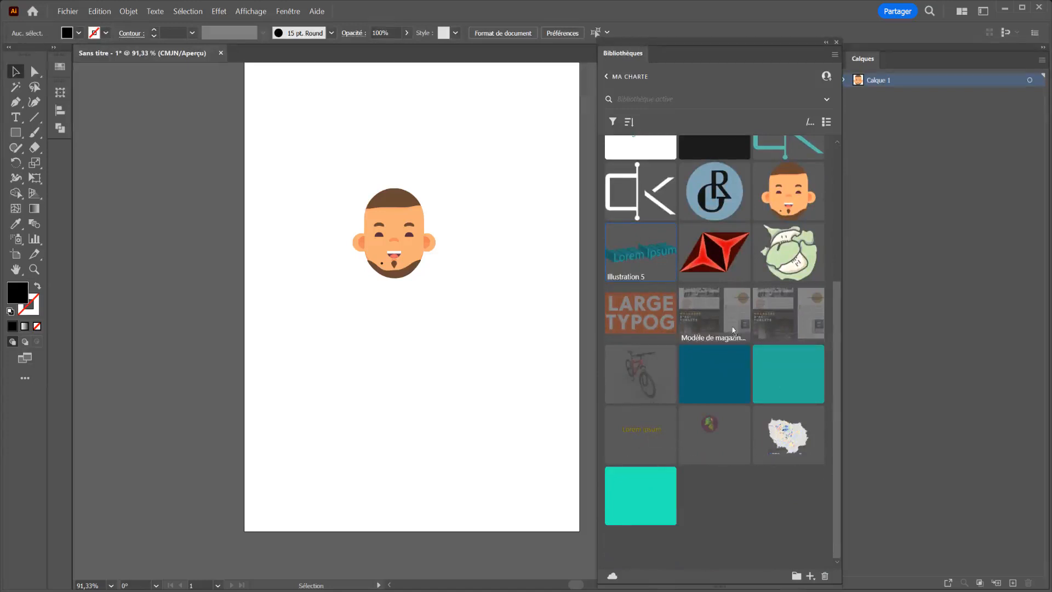
scroll(732, 327, "up", 5)
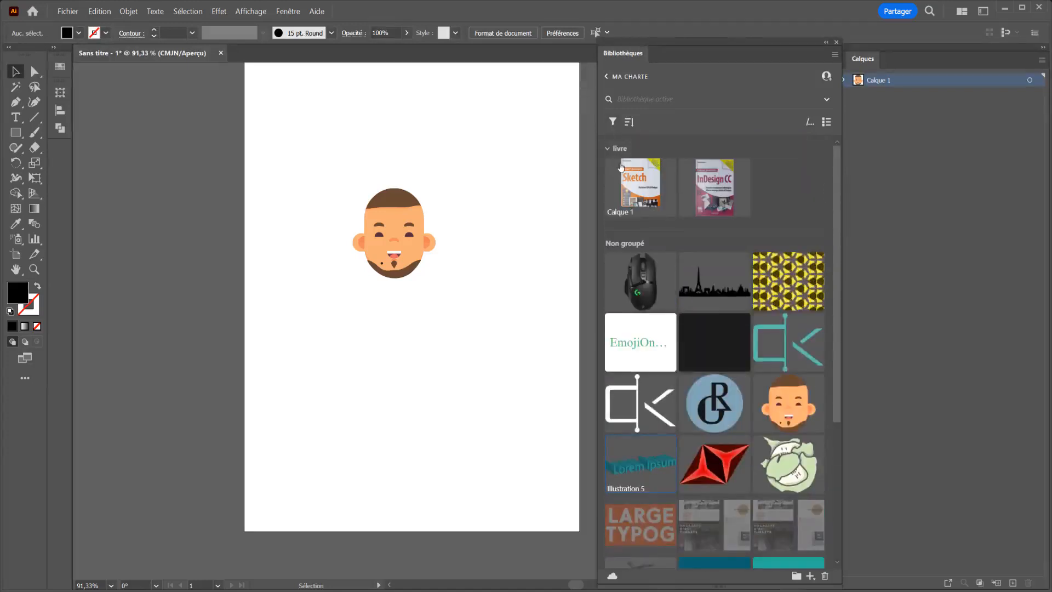
Examine the filter choices and the grouping and sorting options of the "ma charte" library
left_click(614, 123)
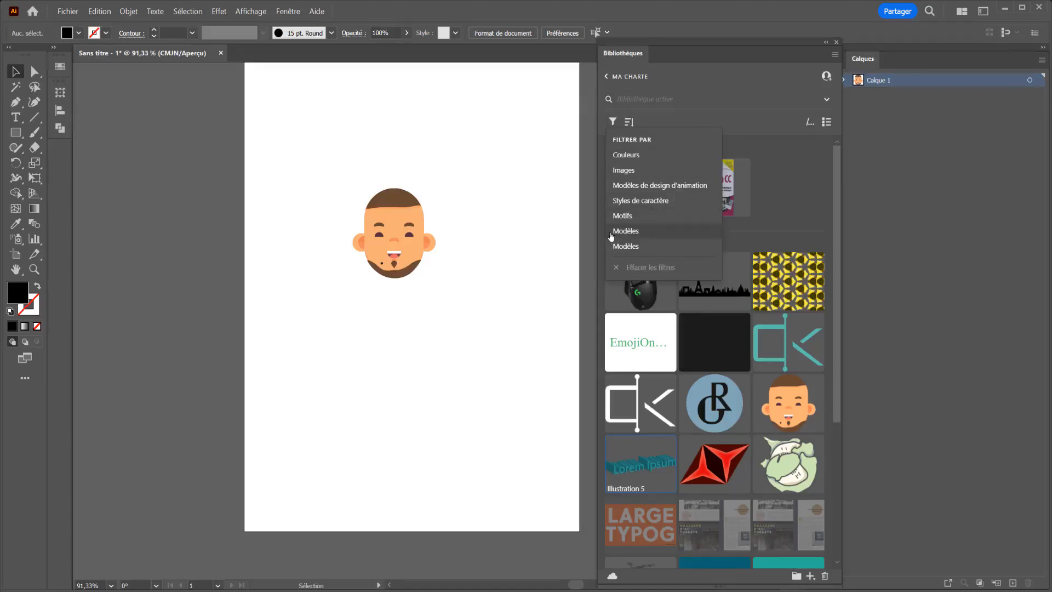
left_click(629, 121)
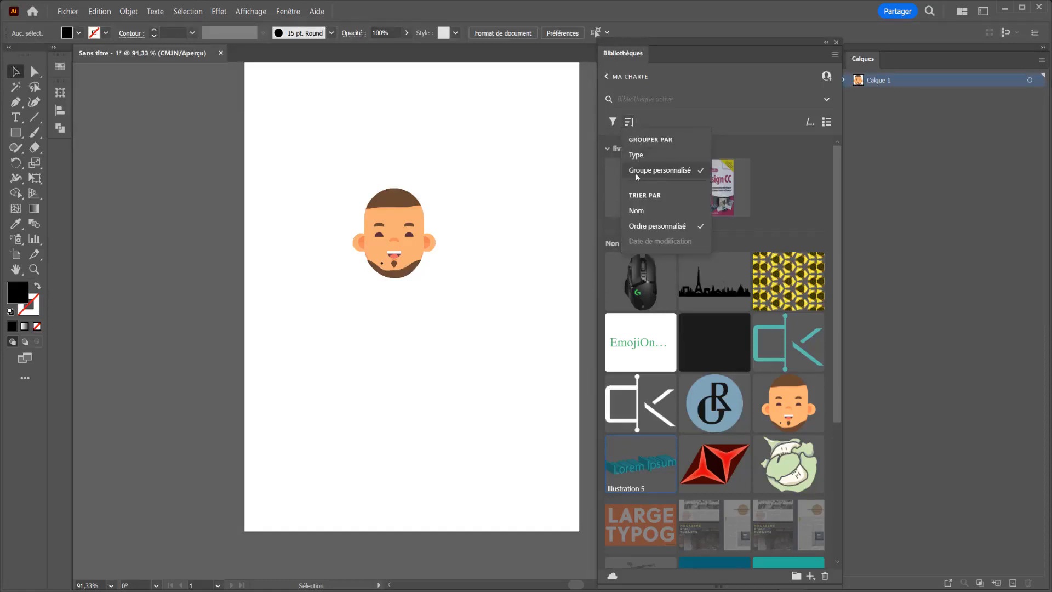
left_click(643, 208)
left_click(800, 196)
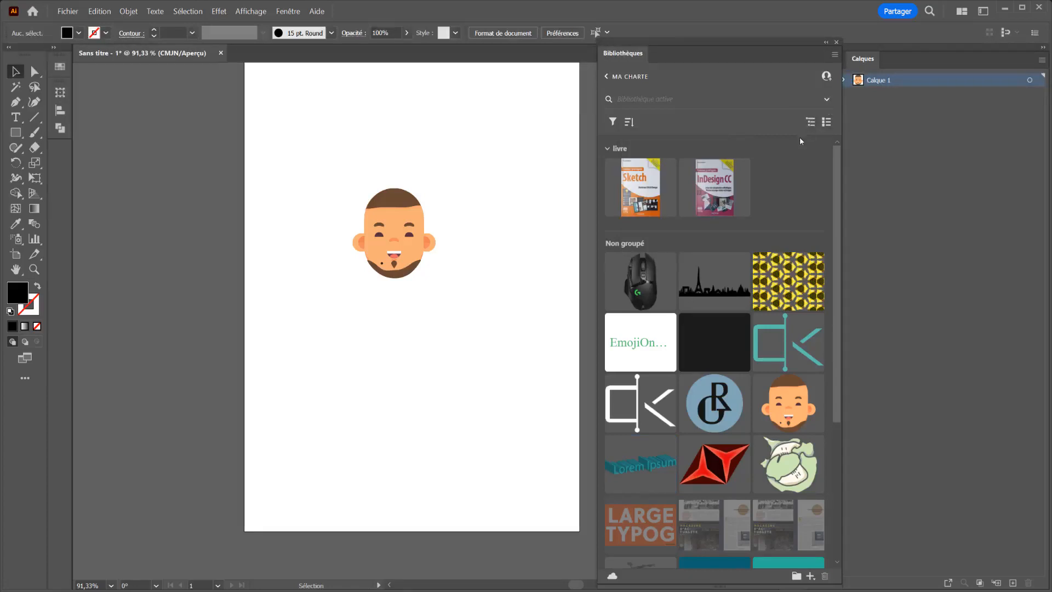
scroll(749, 318, "down", 2)
scroll(749, 318, "up", 2)
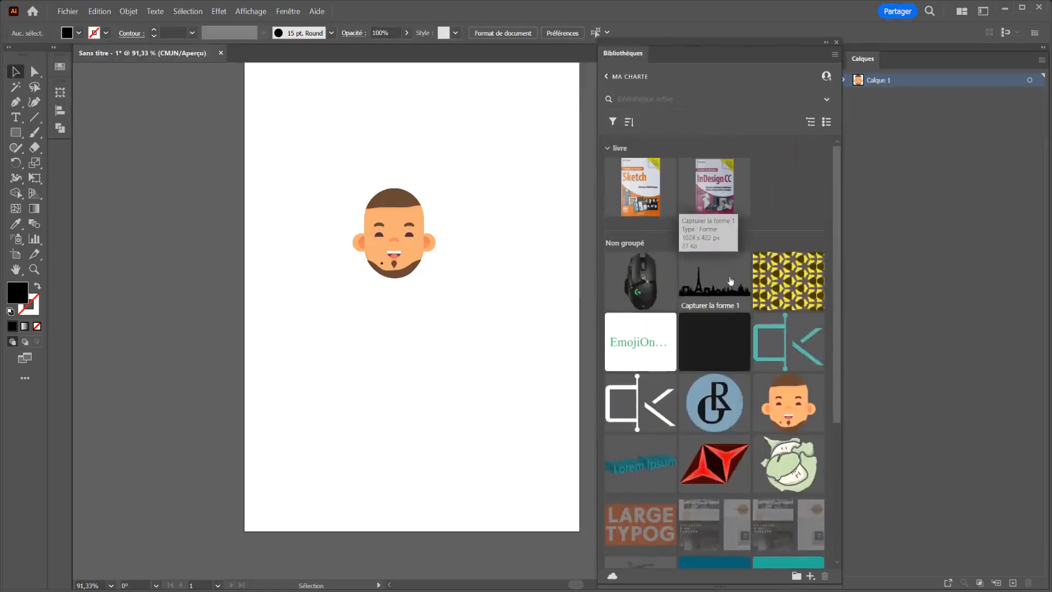
Compare the library's list and grid views, and check where its search can look for elements
left_click(826, 122)
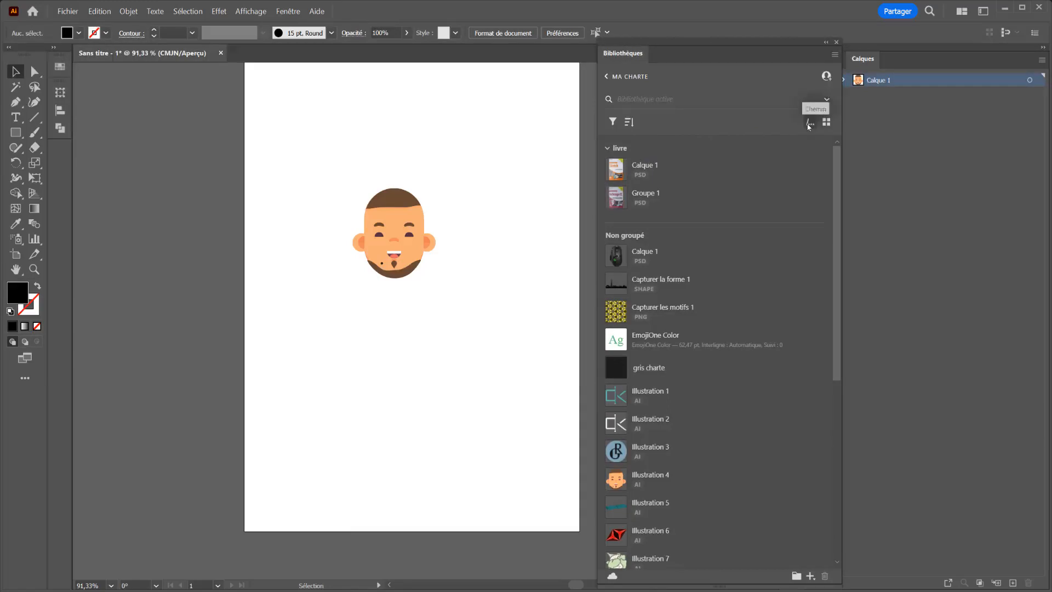
left_click(825, 124)
left_click(825, 123)
left_click(825, 124)
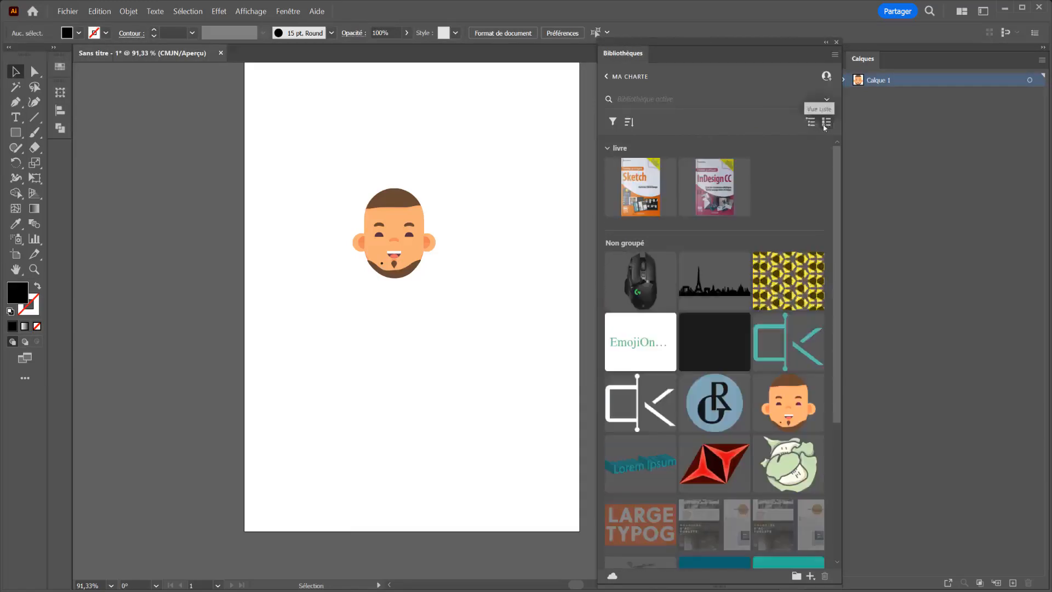
left_click(828, 100)
left_click(827, 100)
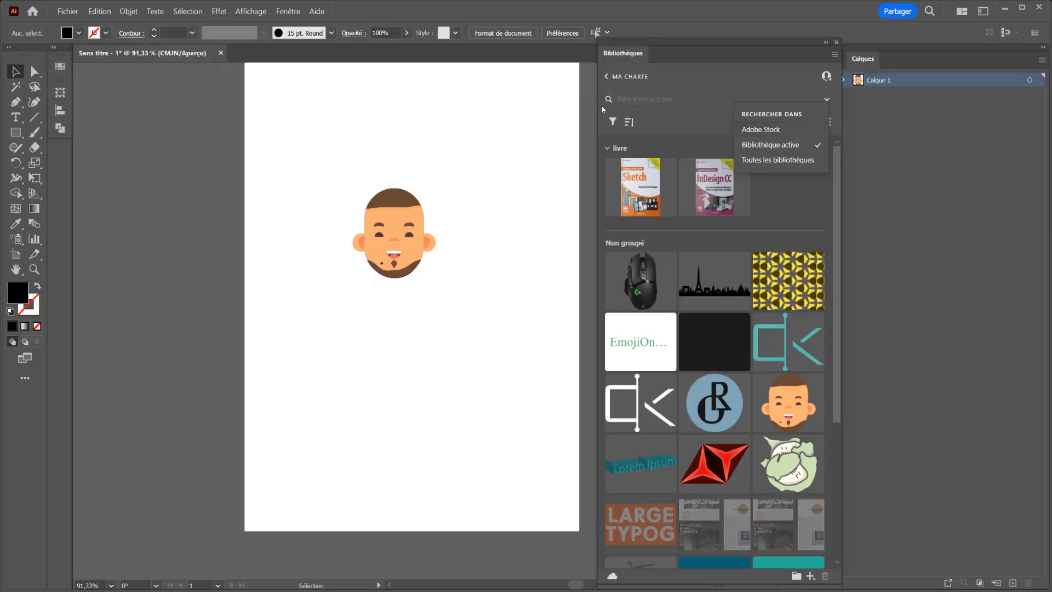
Go back to the list of libraries, check the options for adding one, and inspect the "test" library's contents
left_click(607, 76)
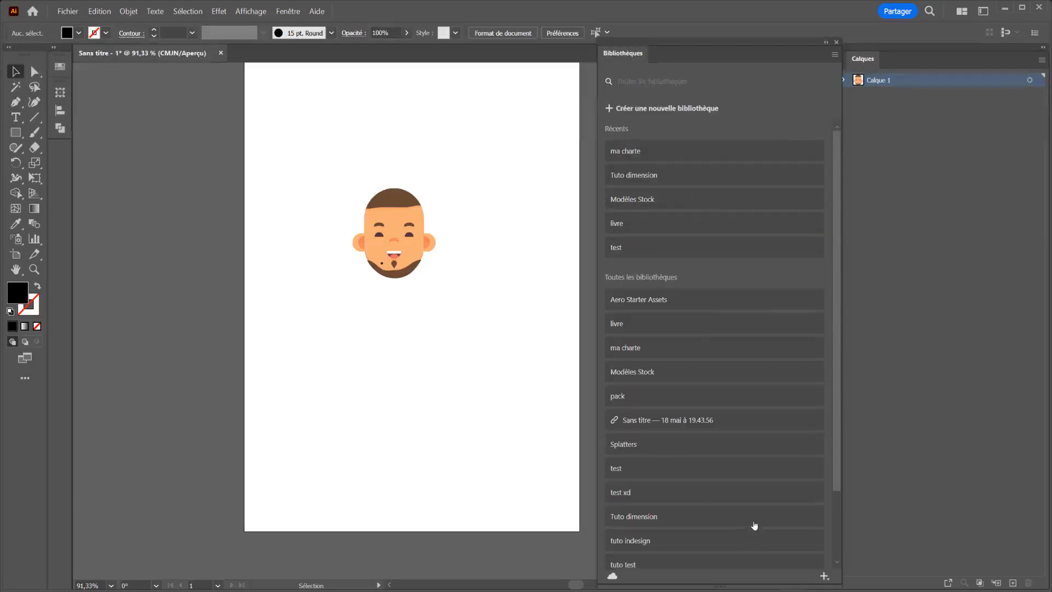
left_click(826, 577)
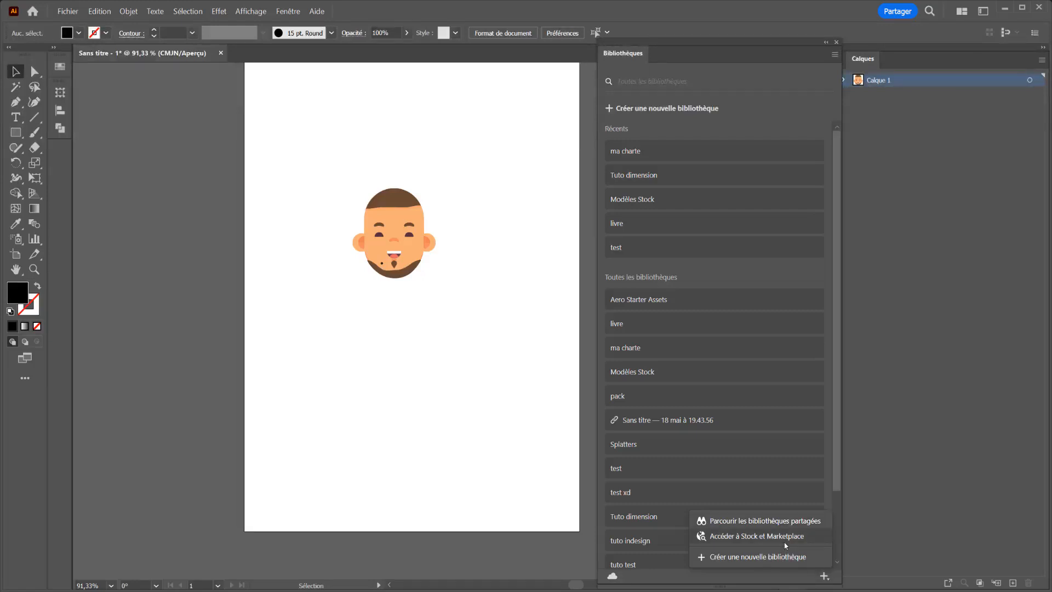
left_click(631, 248)
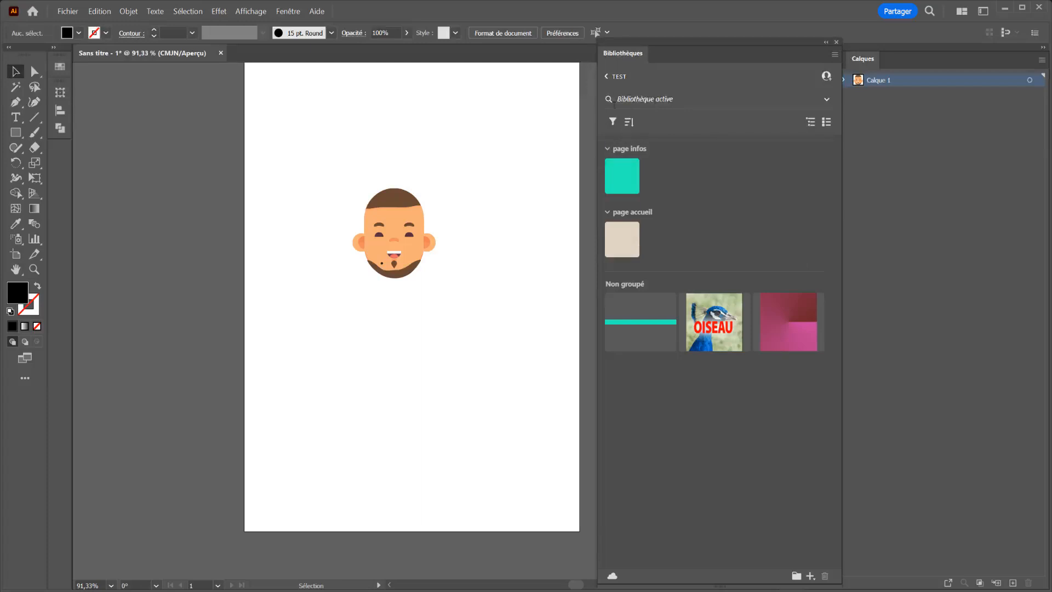
left_click(609, 76)
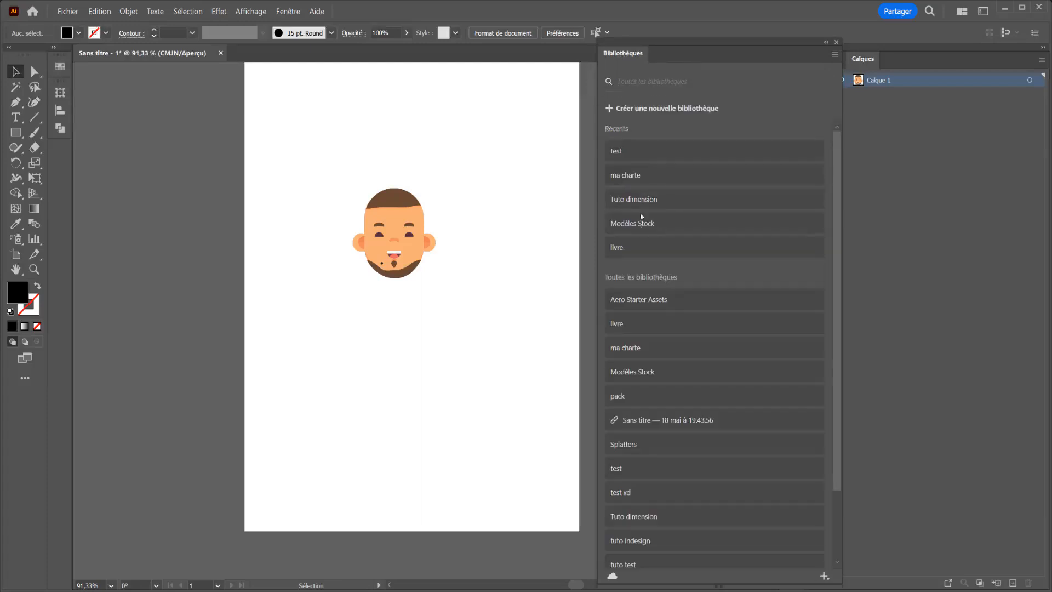
Delete the existing "test" library and confirm its permanent removal
right_click(632, 146)
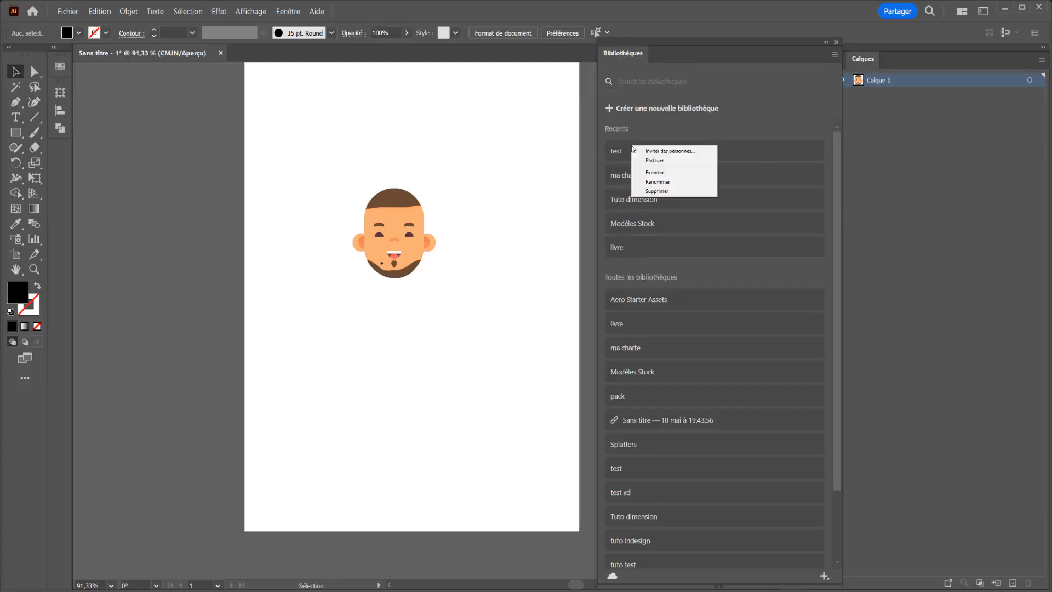
left_click(656, 191)
left_click(753, 134)
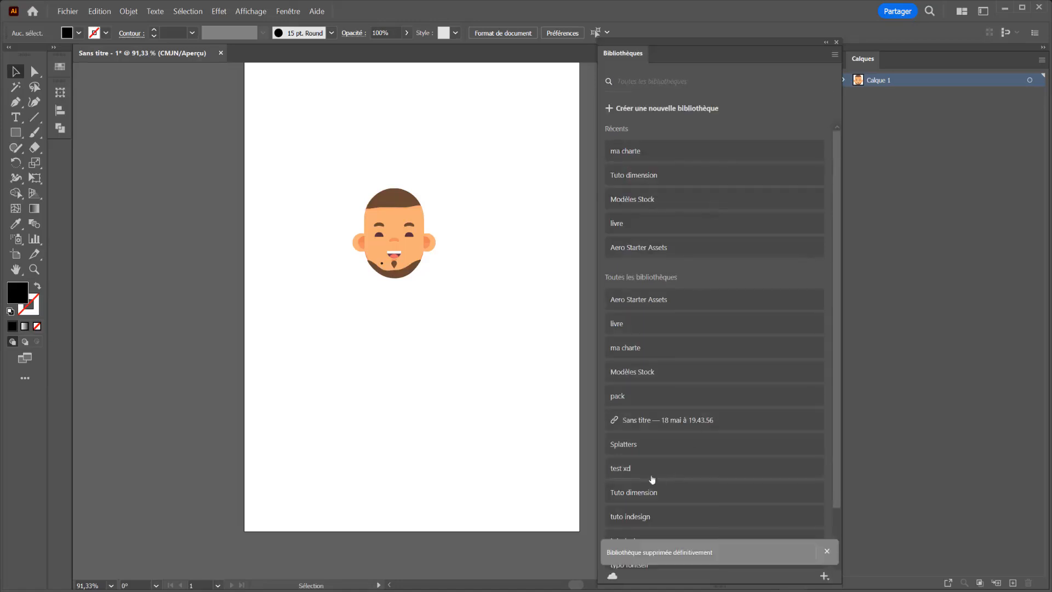
Create a new empty library named "test"
left_click(823, 577)
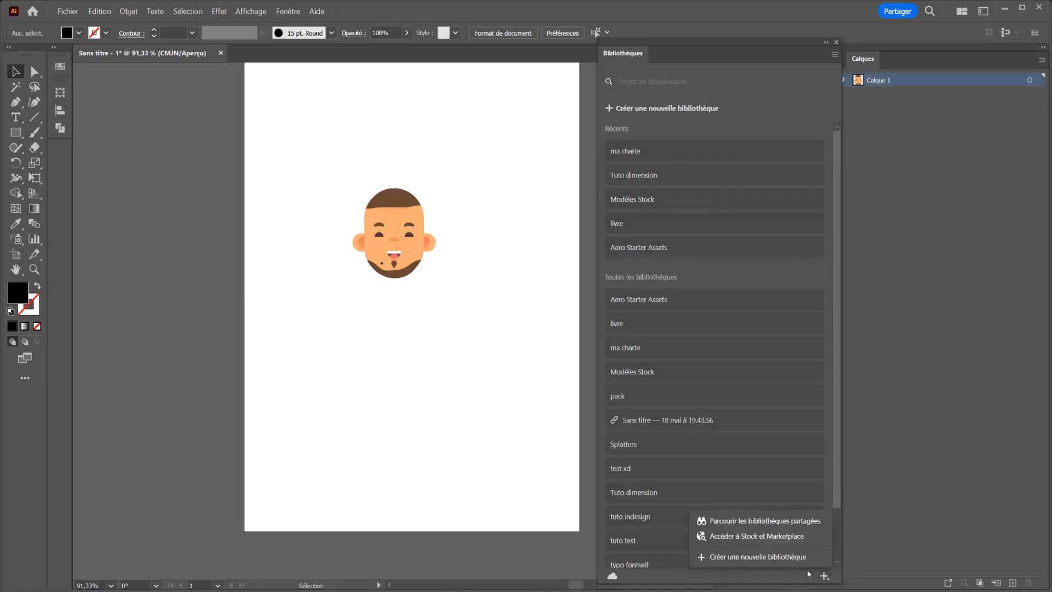
left_click(790, 558)
type("test")
left_click(763, 133)
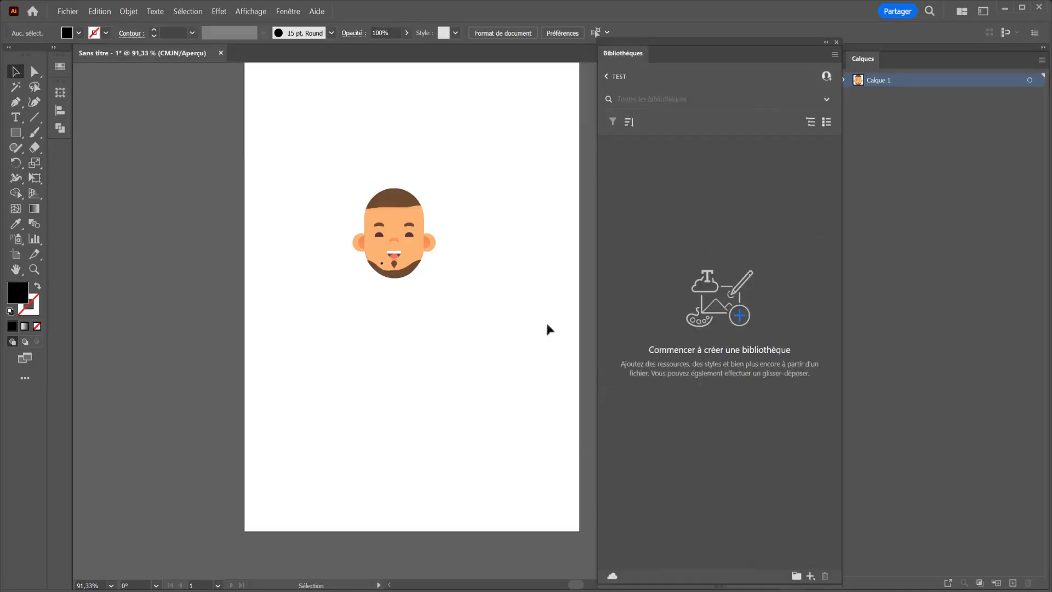
Select the bearded face illustration on the artboard and add it to the "test" library as a graphic
left_click_drag(506, 126, 351, 299)
left_click_drag(392, 241, 693, 238)
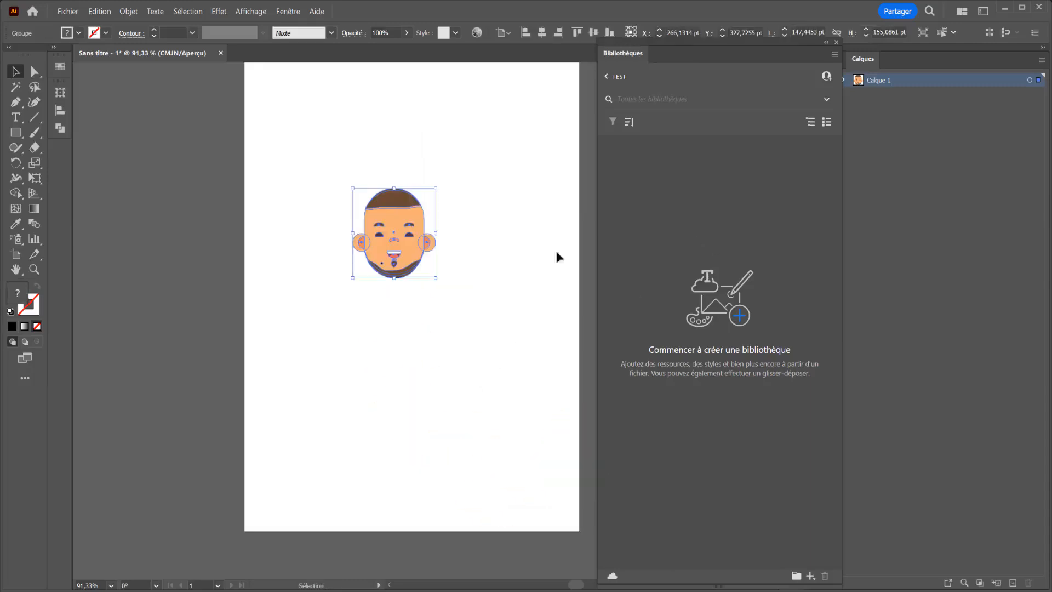
left_click_drag(406, 250, 659, 247)
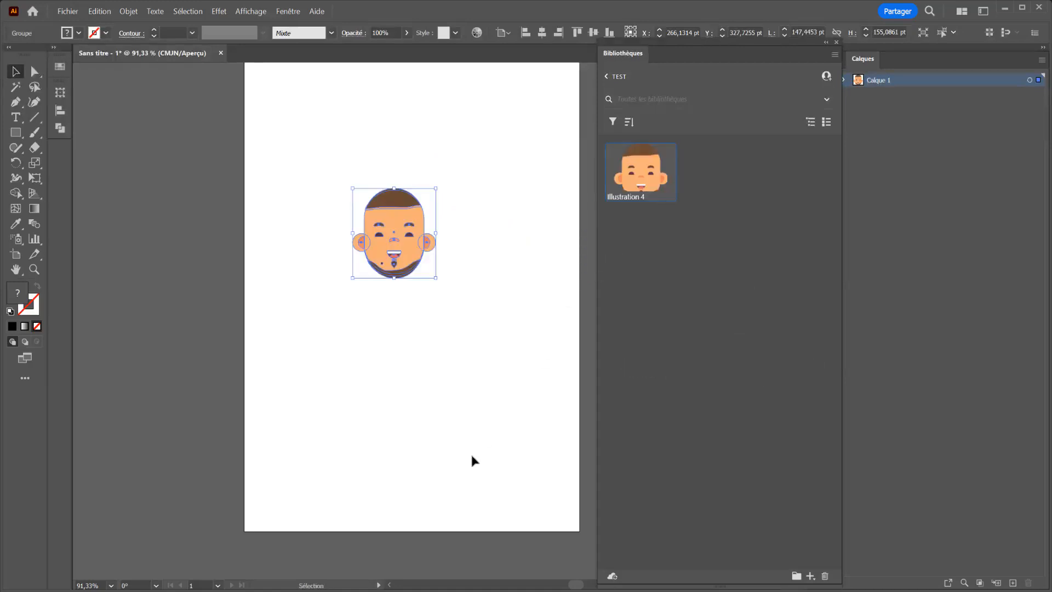
Create a "Lorem ipsum" placeholder text below the face and add it to the "test" library as a text element
left_click(15, 117)
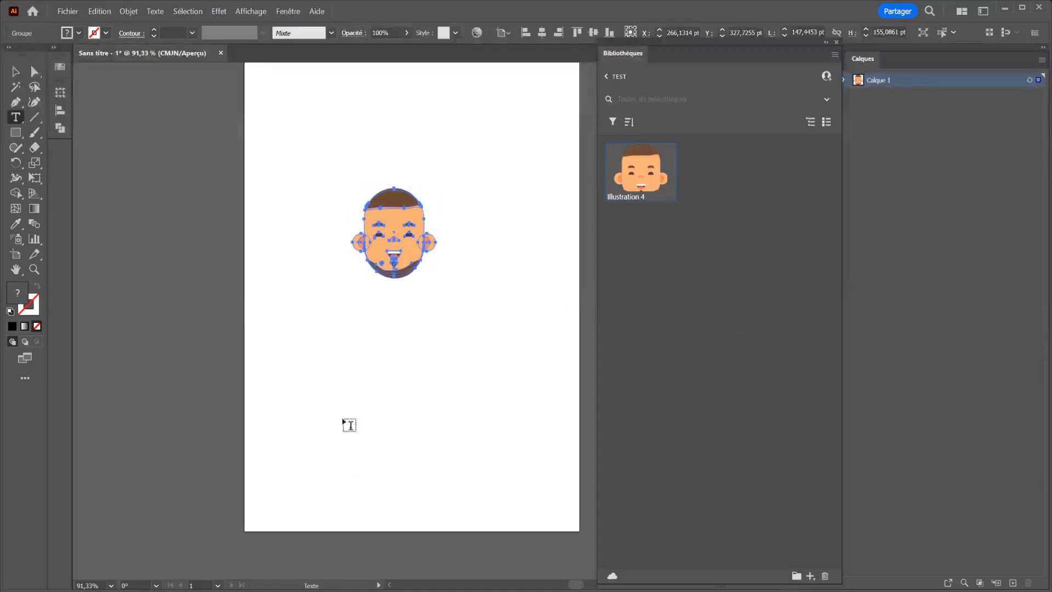
left_click(344, 422)
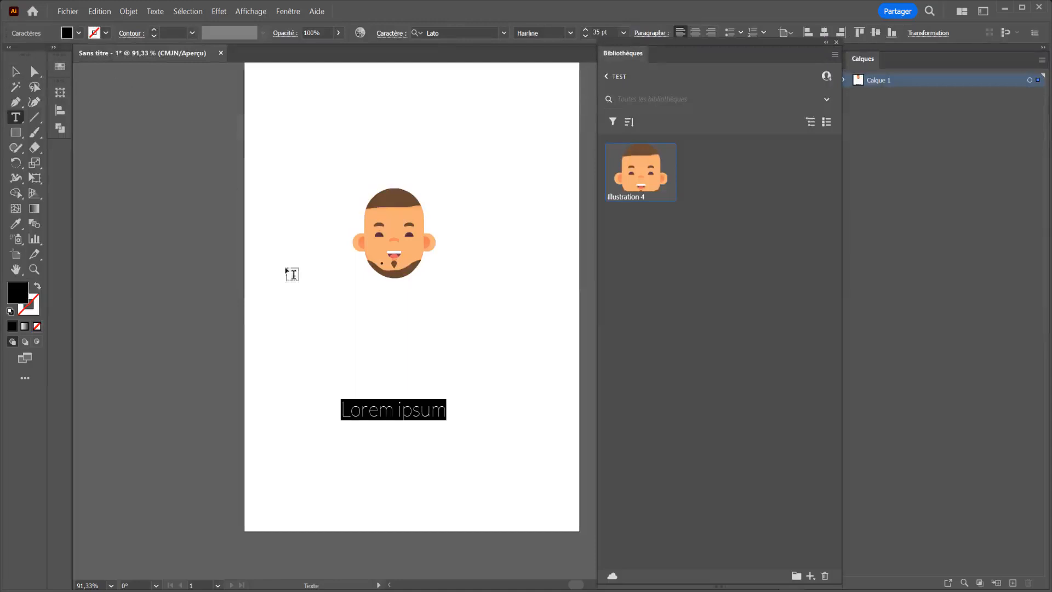
left_click(811, 575)
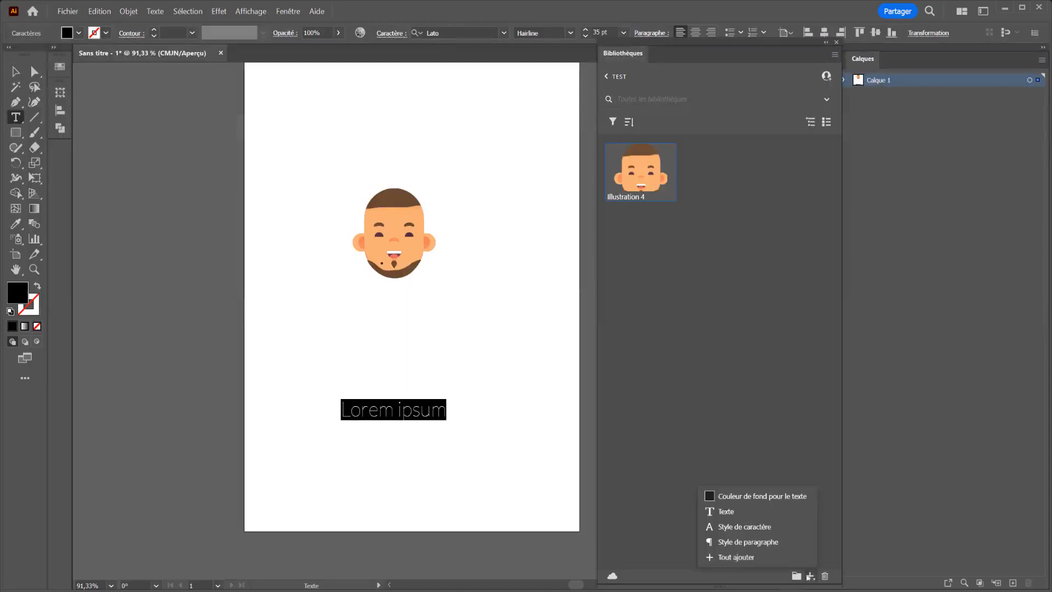
left_click(724, 511)
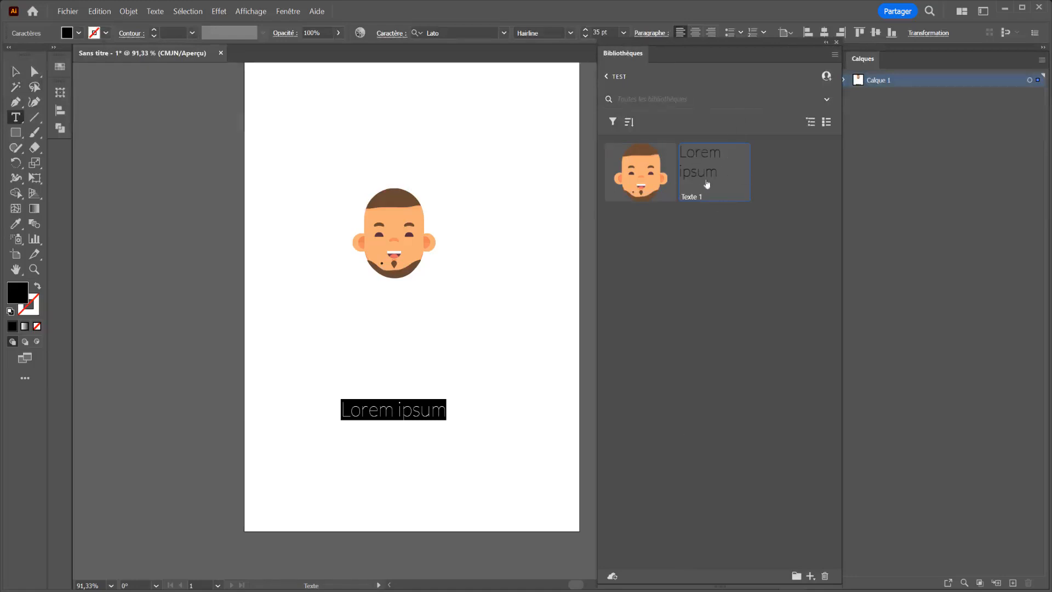
Save the placeholder text's character style and its fill colour to the "test" library
left_click(810, 575)
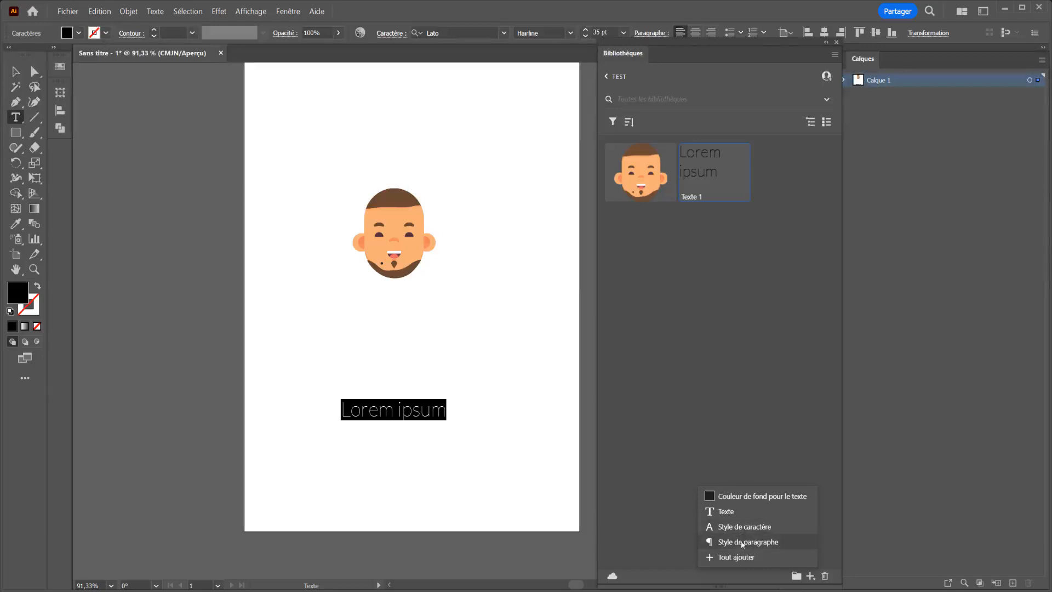
left_click(744, 526)
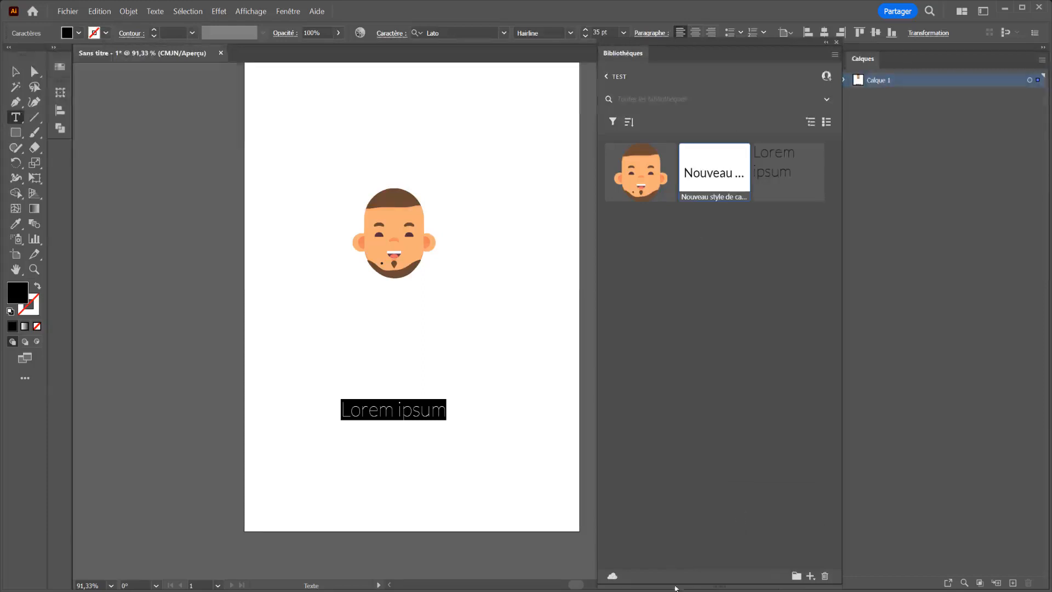
left_click(809, 576)
left_click(746, 497)
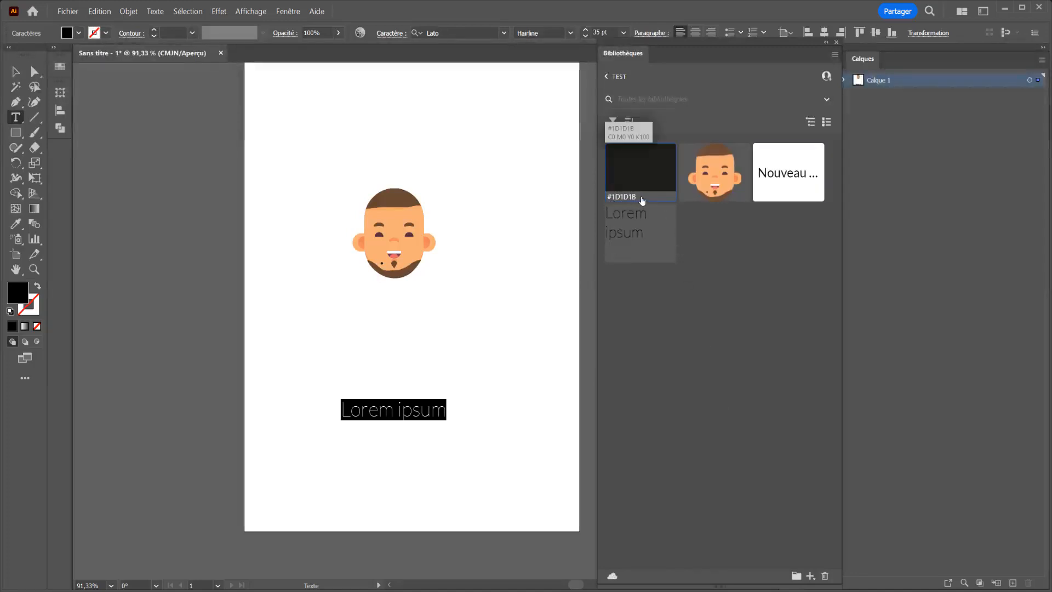
Return to the list of libraries and examine the contents of the "Splatters" and "tuto indesign" libraries
left_click(606, 78)
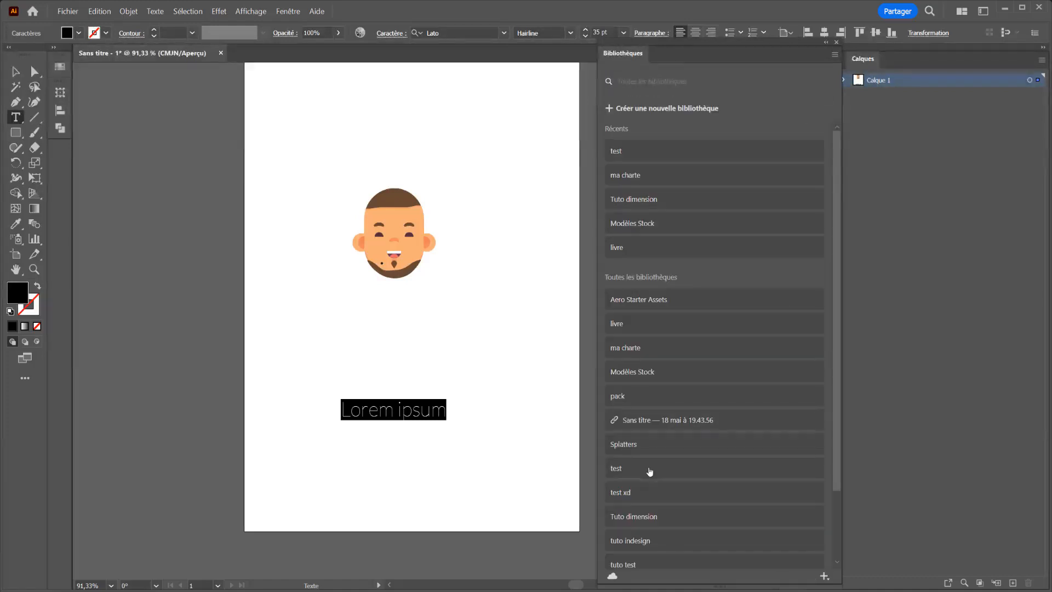
left_click(631, 449)
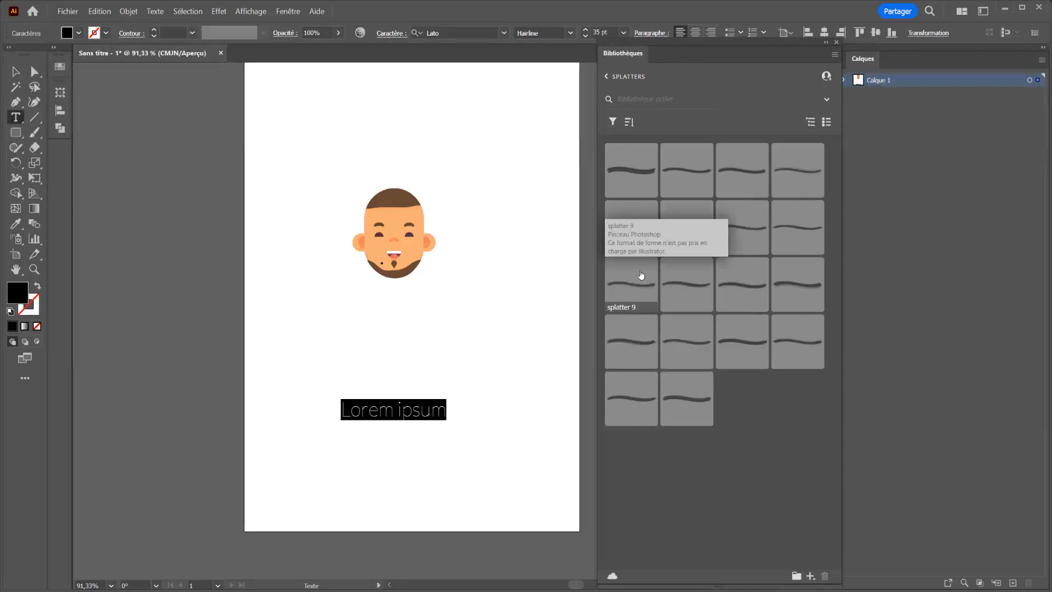
left_click(607, 77)
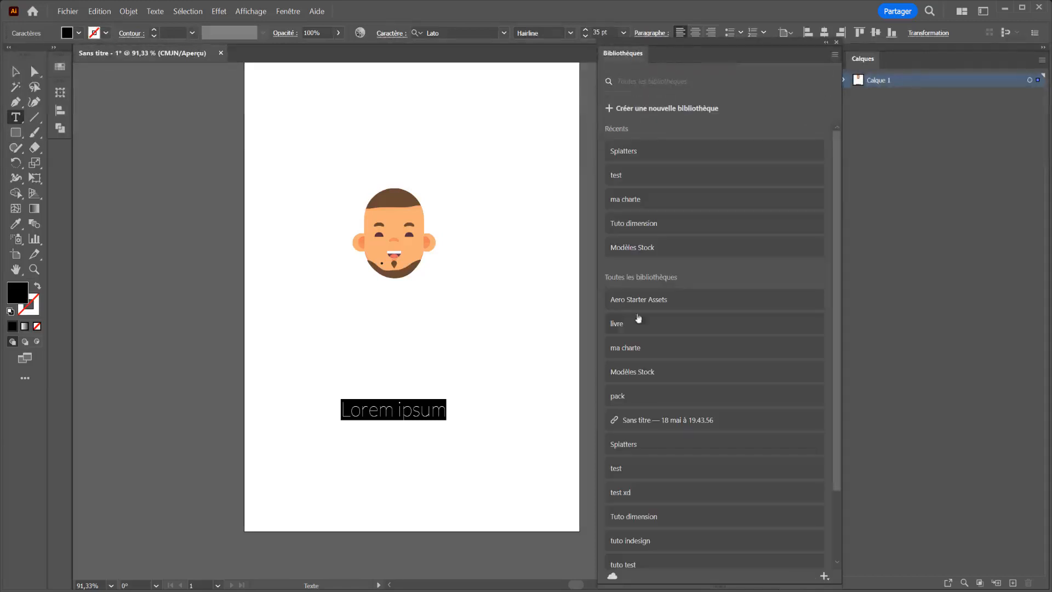
left_click(631, 547)
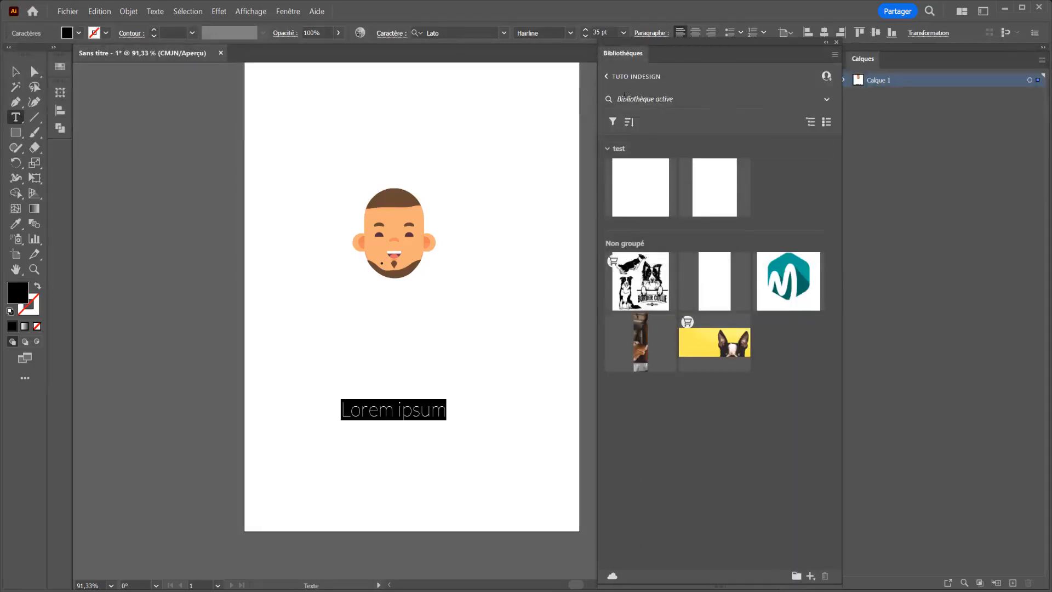
left_click(607, 76)
scroll(682, 416, "down", 2)
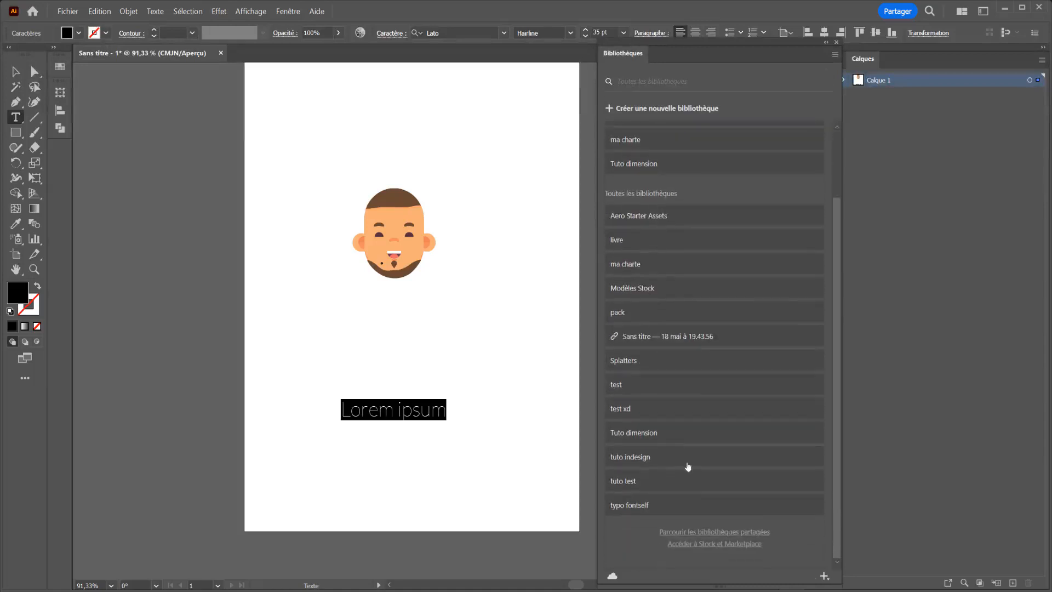
Place the fruit drawing "Capturer la forme 5" from the "tuto test" library across the artboard's left edge, beside the face, and deselect it
left_click(633, 480)
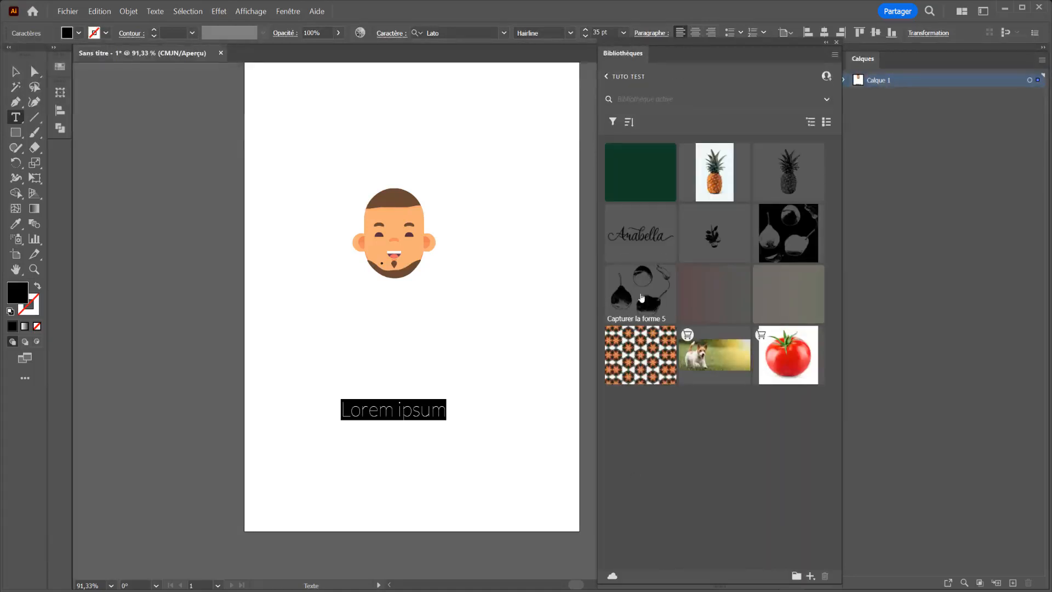
left_click_drag(644, 297, 174, 235)
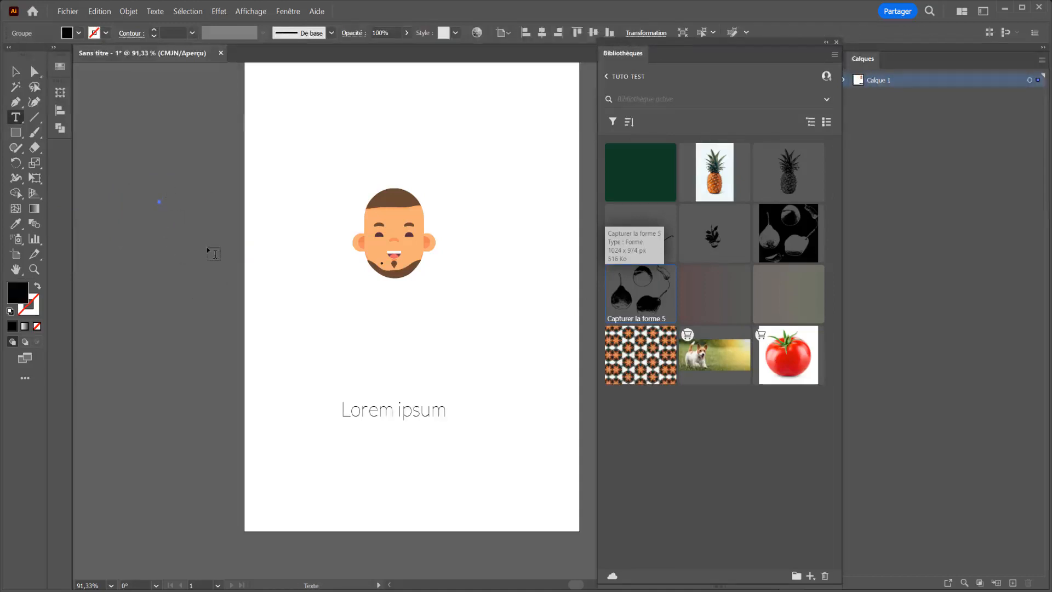
key("ctrl+z")
left_click_drag(650, 314, 372, 416)
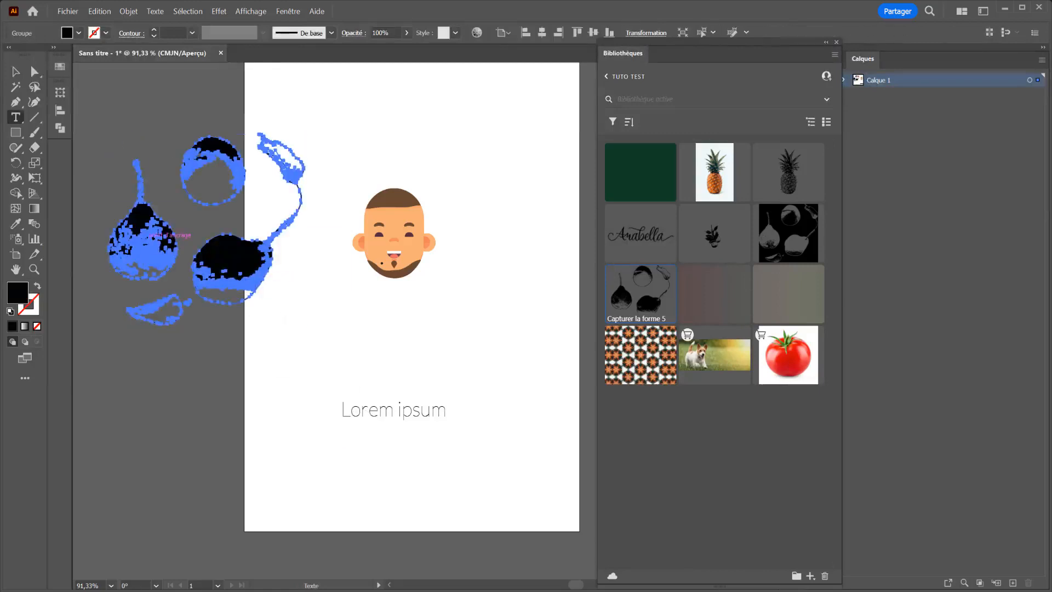
left_click(16, 86)
left_click(16, 71)
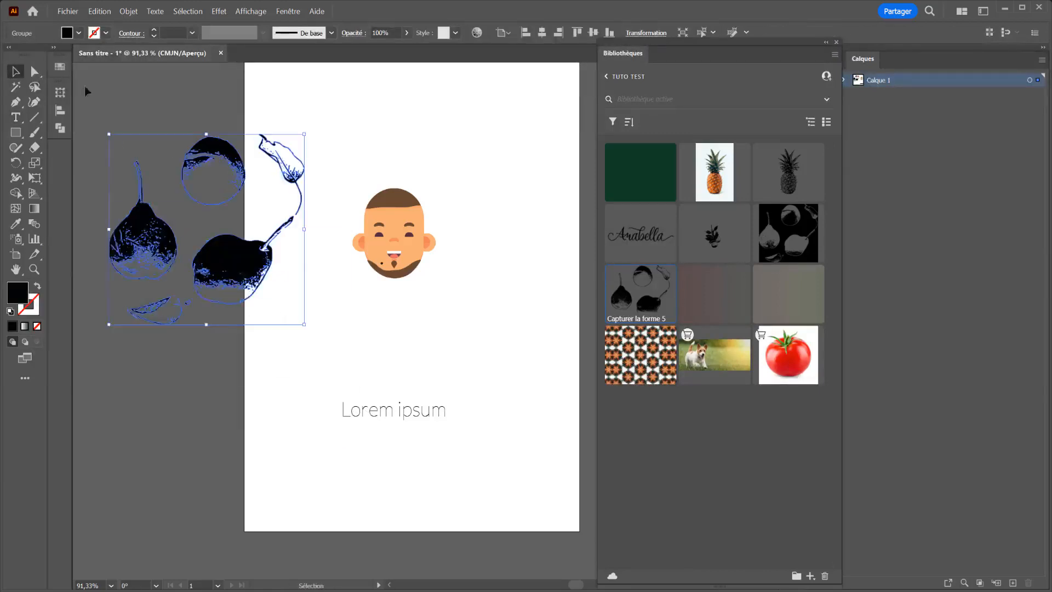
left_click(164, 334)
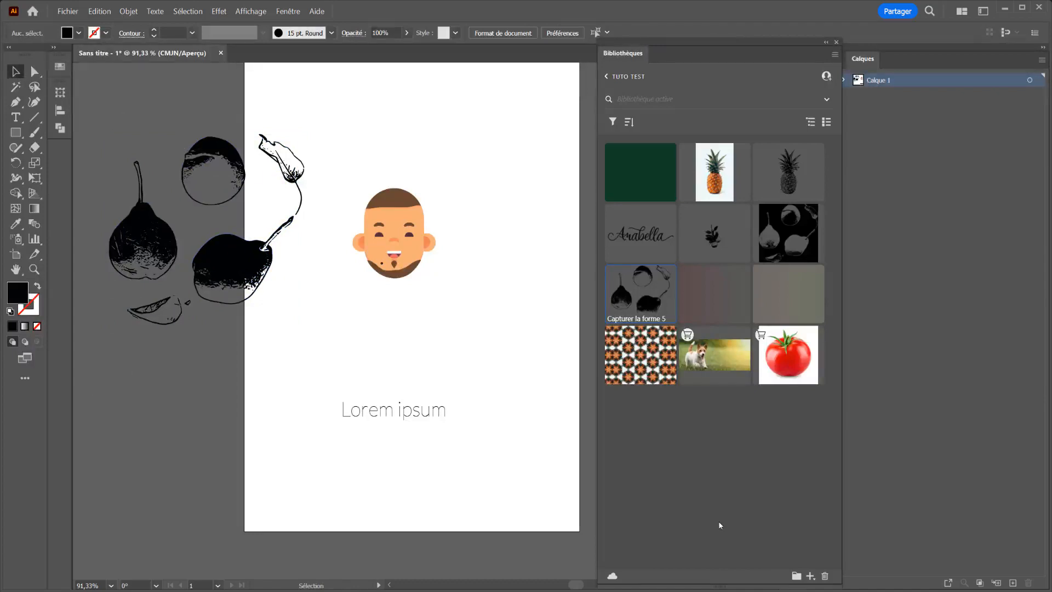
Place the pineapple shape "Capturer la forme 1" to the right of the face, deselect it, and return to the list of libraries
left_click_drag(802, 181, 554, 164)
left_click_drag(453, 117, 541, 292)
left_click(504, 361)
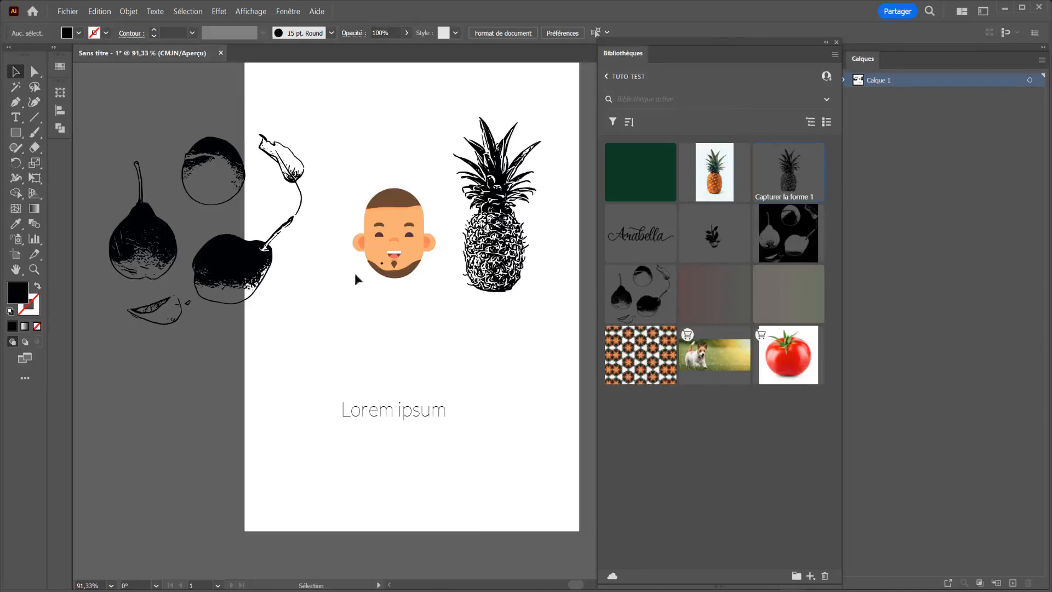
left_click(606, 76)
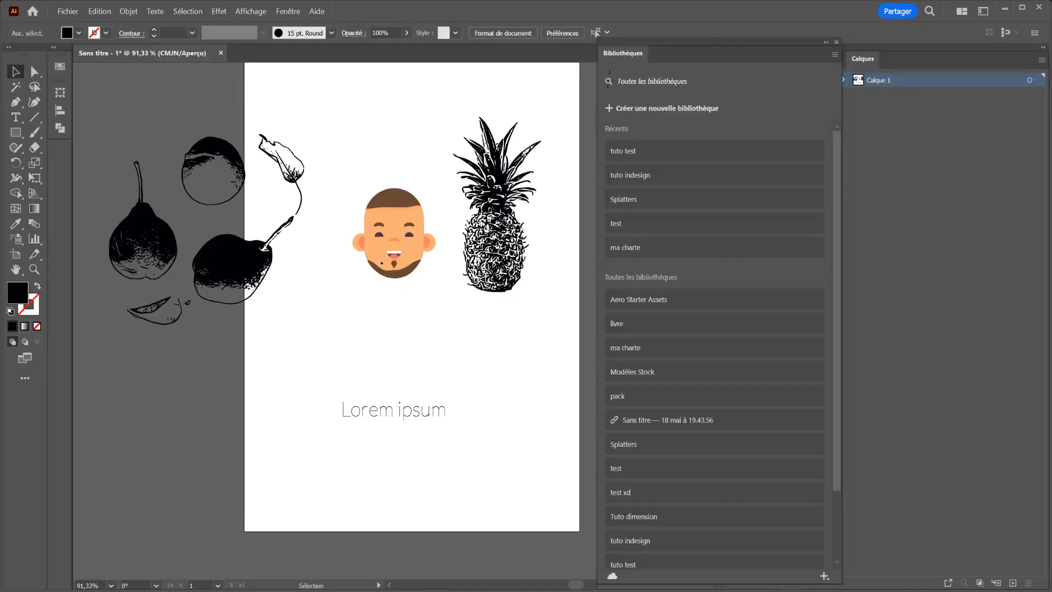